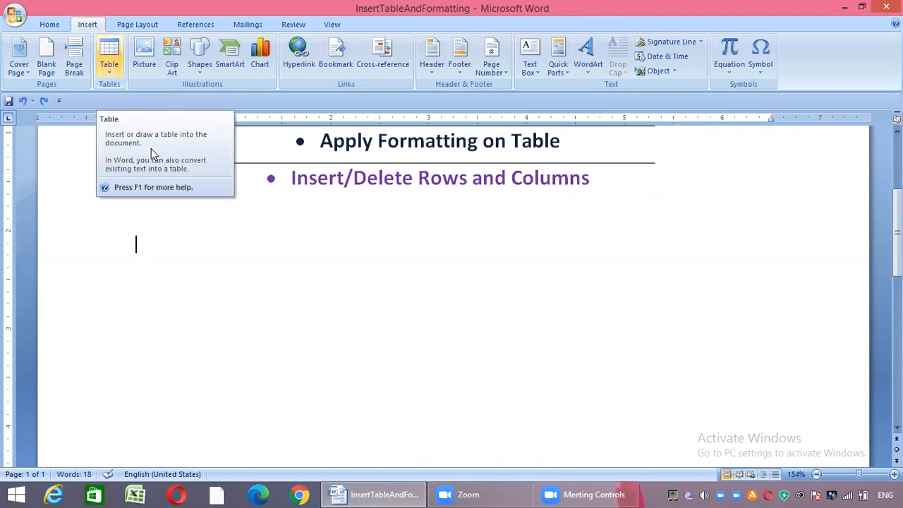
Insert a 5x5 table below the bulleted list
left_click(108, 57)
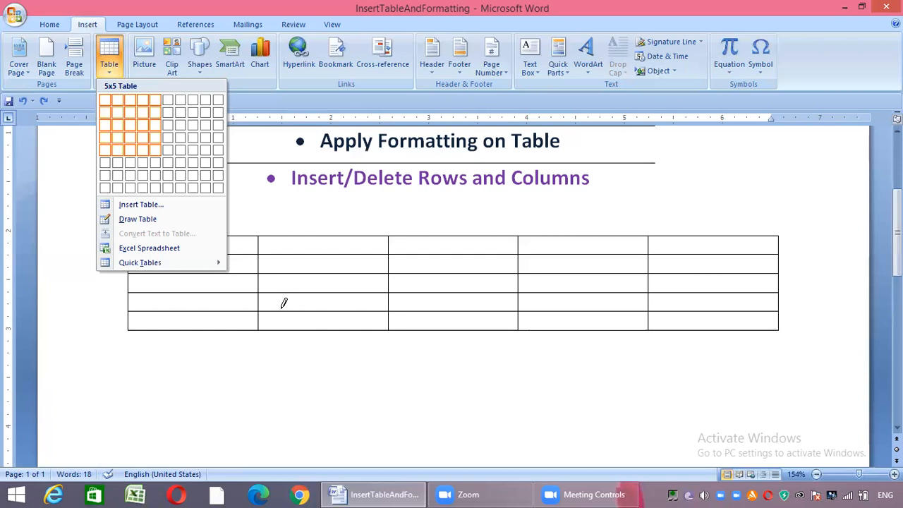
key("Return")
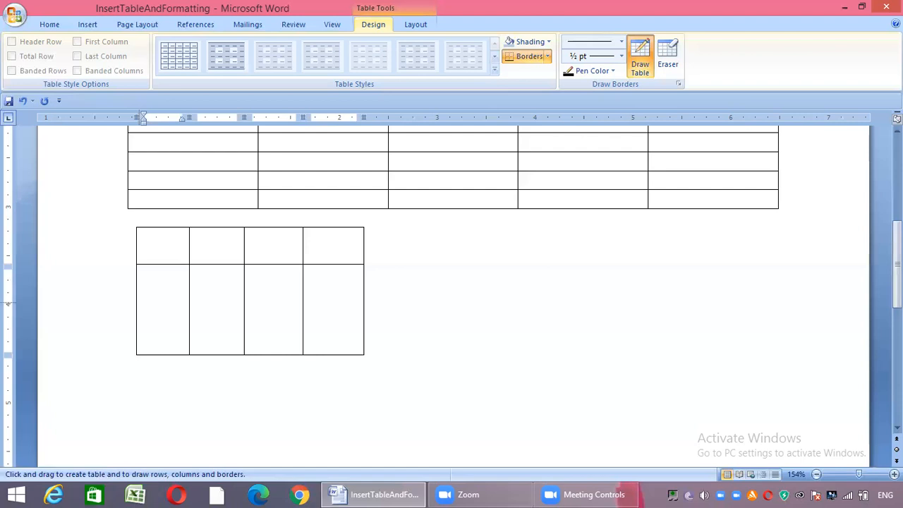
Draw two more horizontal row lines across the lower part of the hand-drawn four-column table
left_click_drag(141, 301, 359, 301)
left_click_drag(141, 333, 358, 332)
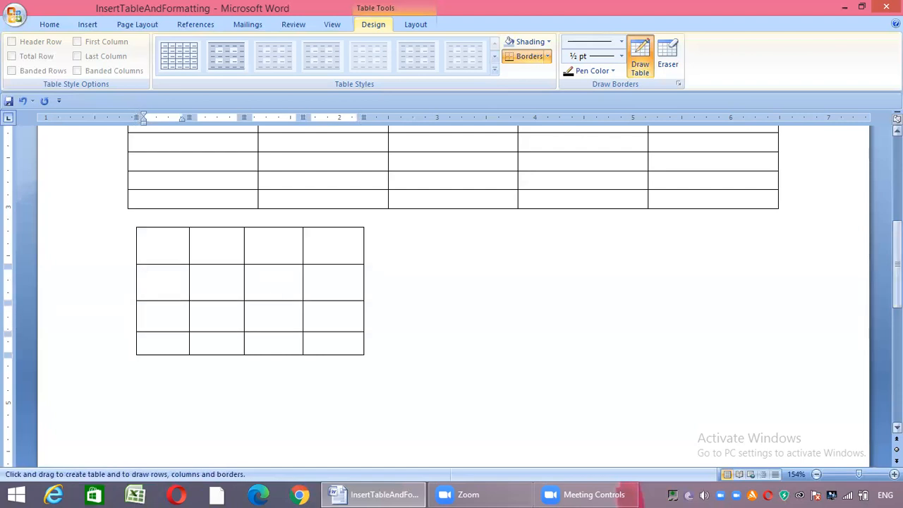
Insert a table with 4 columns and 5 rows below the hand-drawn table
scroll(234, 297, "down", 3)
left_click_drag(141, 203, 233, 240)
left_click(190, 240)
left_click(87, 25)
left_click(109, 57)
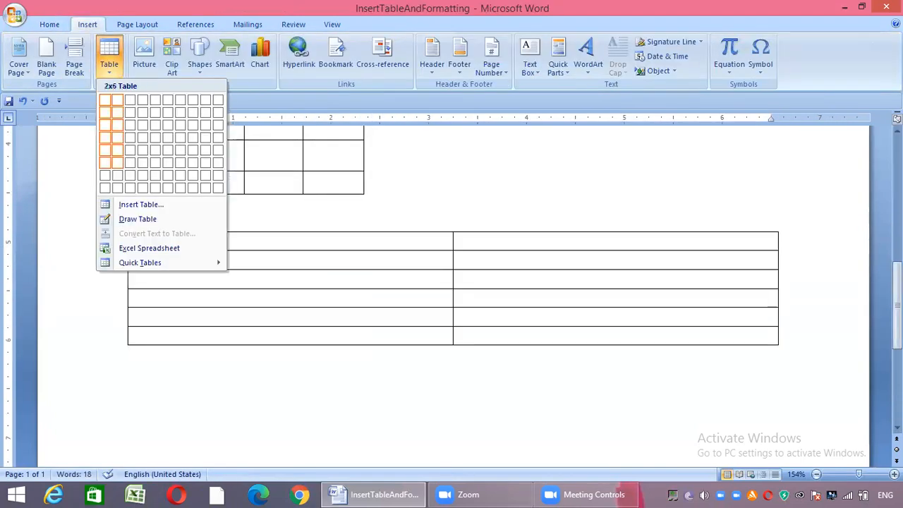
left_click(142, 204)
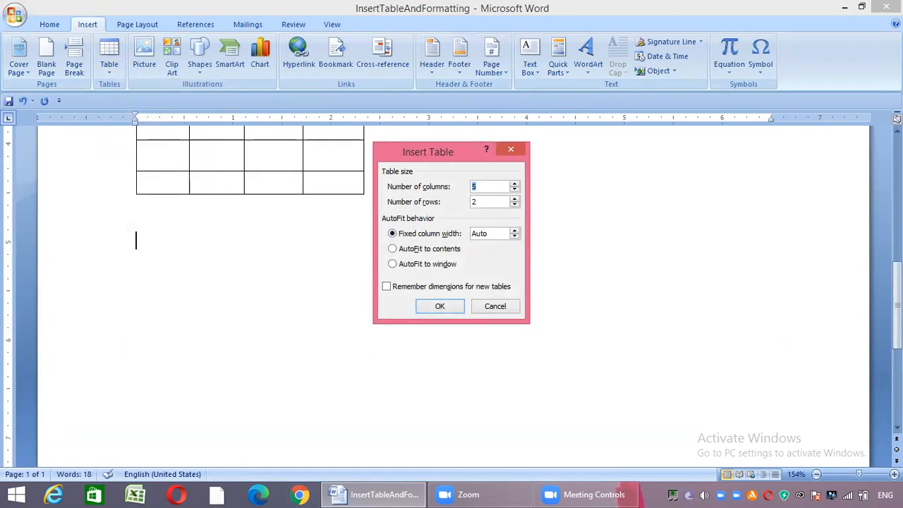
type("4")
key("Tab")
type("3")
key("Return")
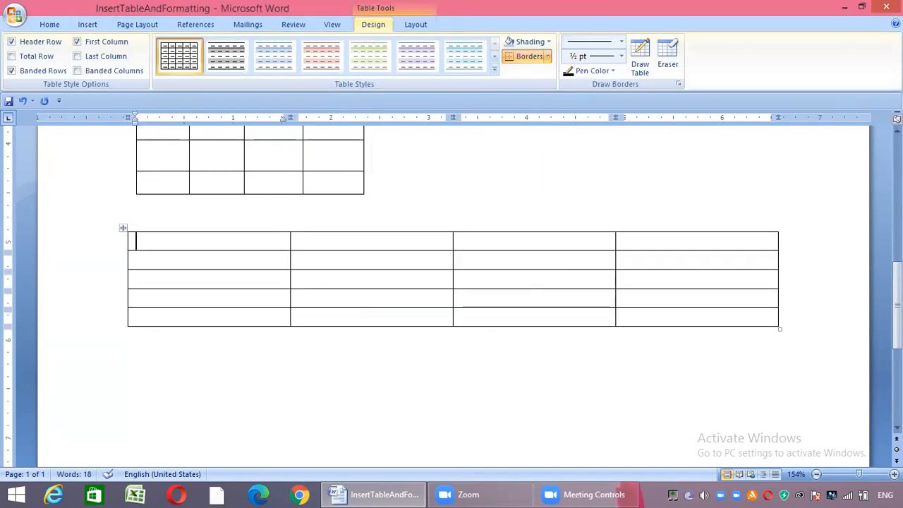
Add the title "Students Data" on its own line directly above the new four-column table
left_click(136, 223)
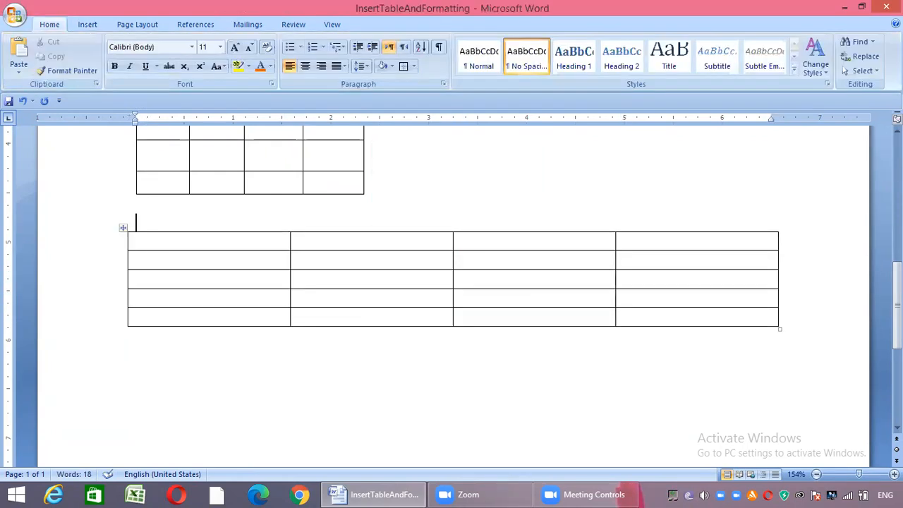
key("Return")
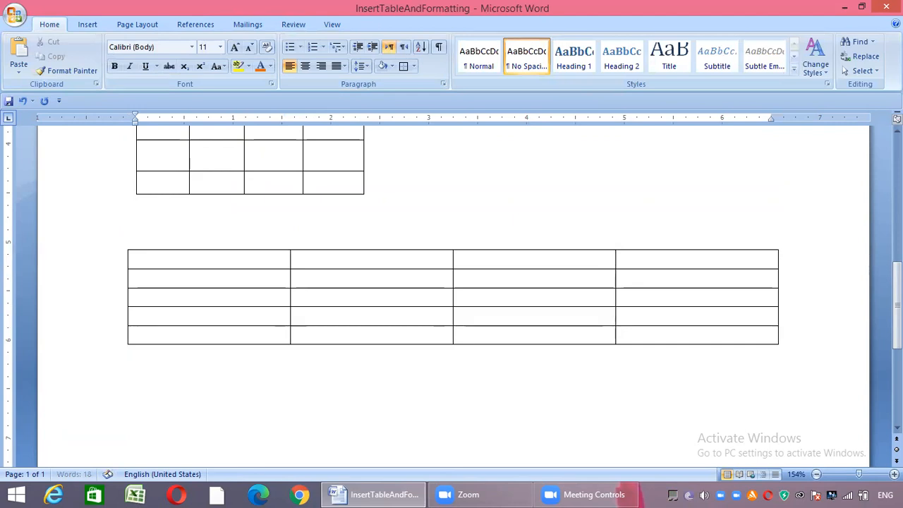
type("Students Data")
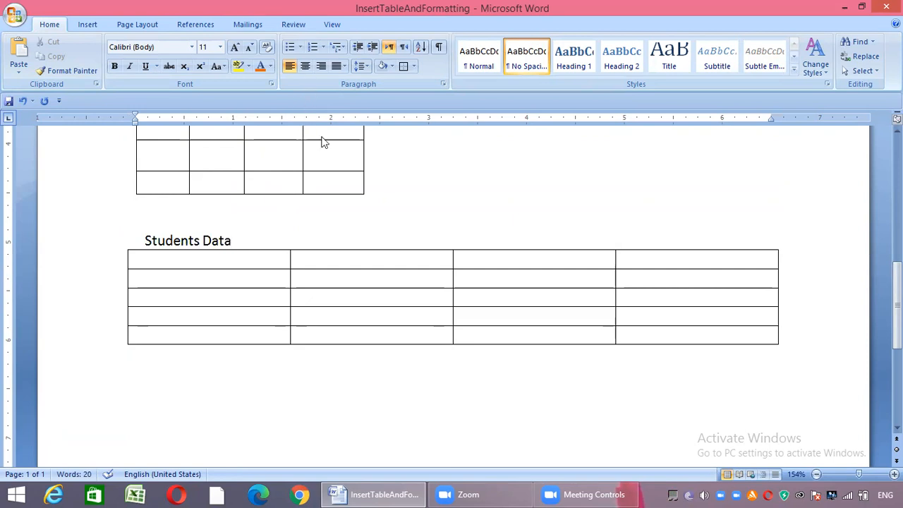
Format the "Students Data" title as centered, bold text with font size 20
key("shift+Left")
key("shift+Left")
key("shift+Left")
key("shift+Left")
key("shift+Left")
key("shift+Left")
key("shift+Left")
key("shift+Left")
key("shift+Left")
key("shift+Left")
key("shift+Left")
key("shift+Left")
key("shift+Left")
key("ctrl+e")
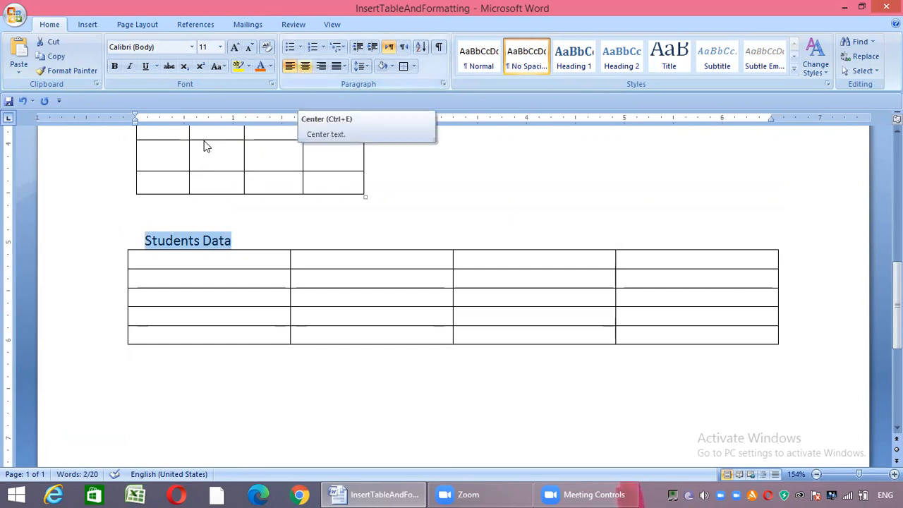
key("ctrl+e")
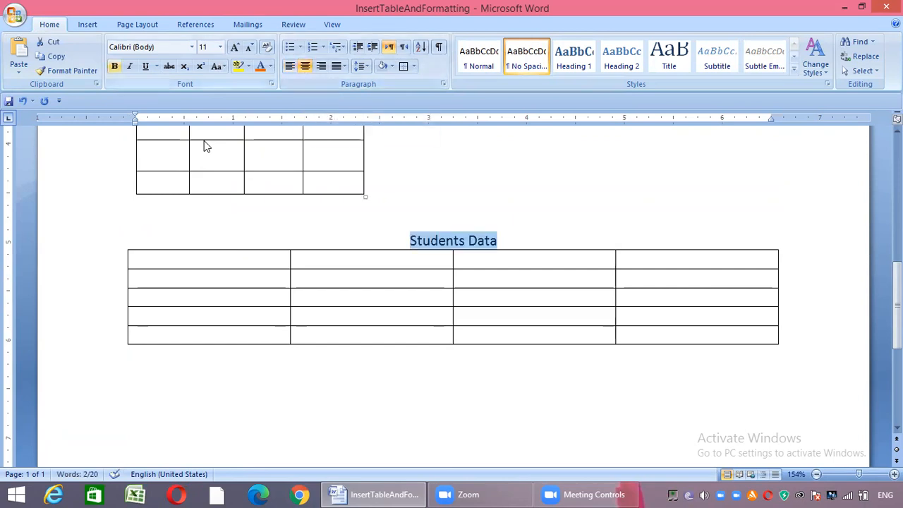
key("ctrl+b")
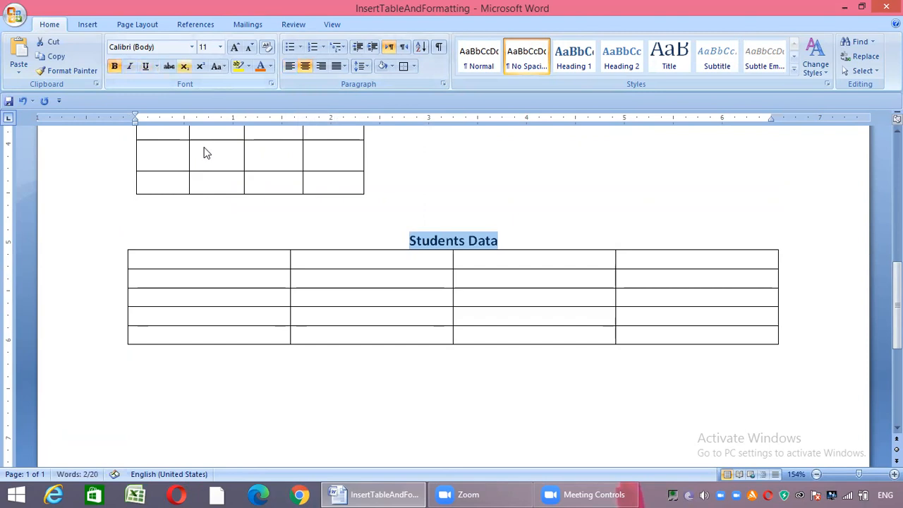
left_click(220, 48)
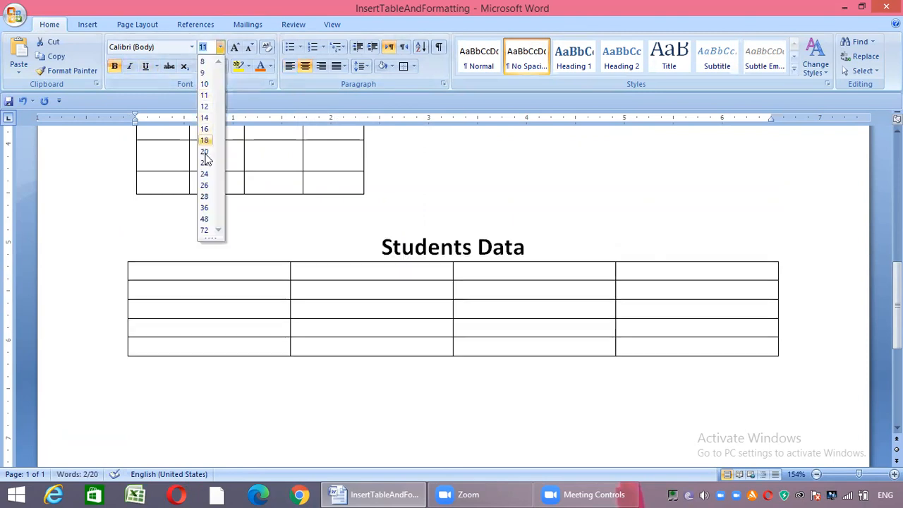
left_click(205, 151)
left_click(281, 238)
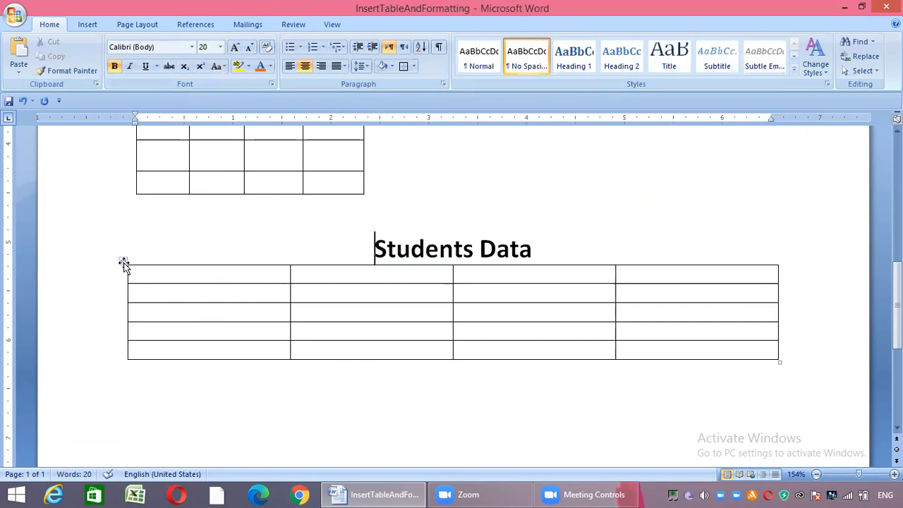
Try to move the four-column table slightly lower beneath the "Students Data" title
left_click(123, 262)
left_click(118, 295)
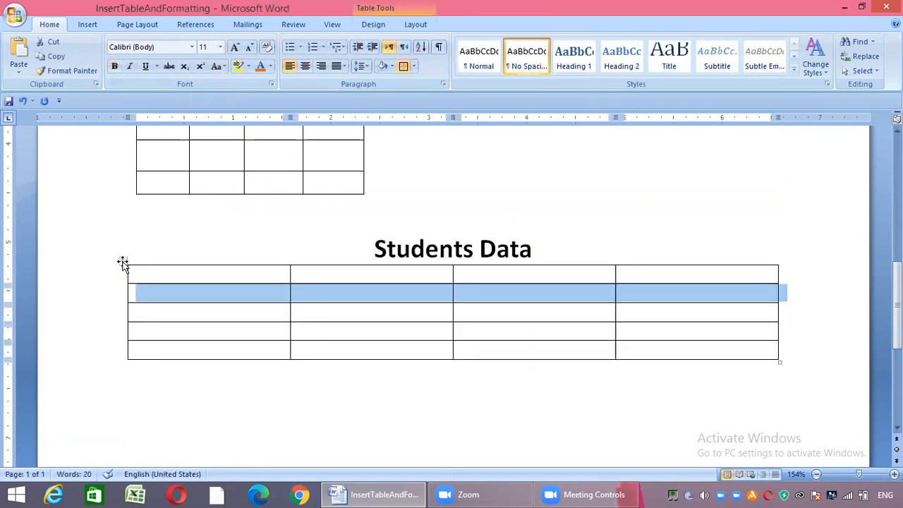
left_click_drag(122, 264, 117, 313)
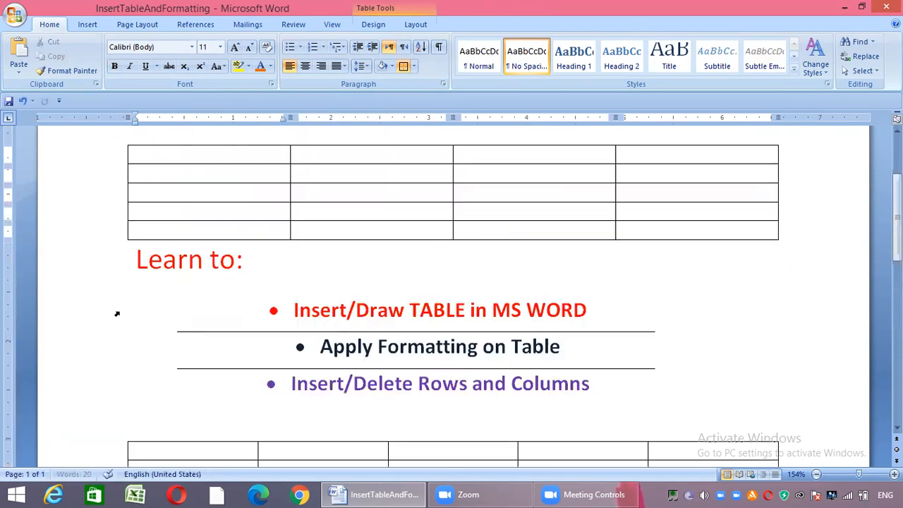
Cut the whole four-column table from the top of the page
left_click_drag(897, 212, 898, 174)
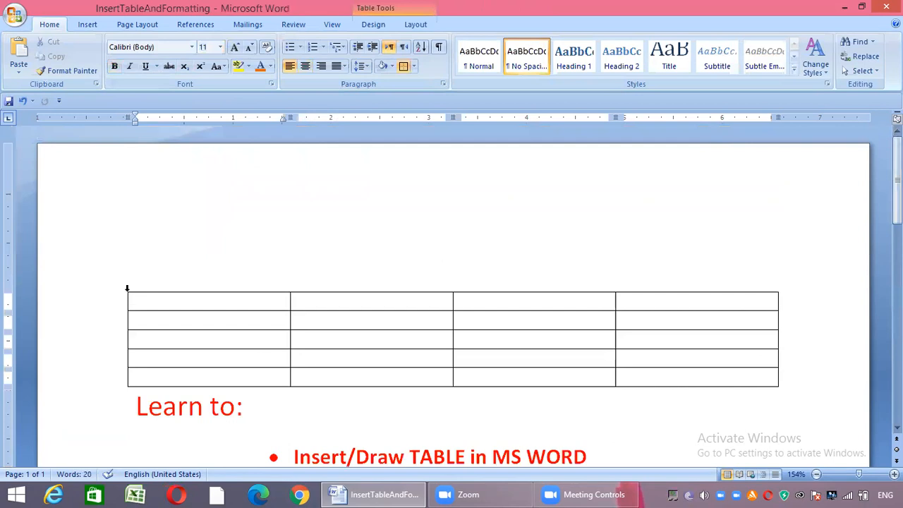
mouse_move(130, 291)
left_click(124, 290)
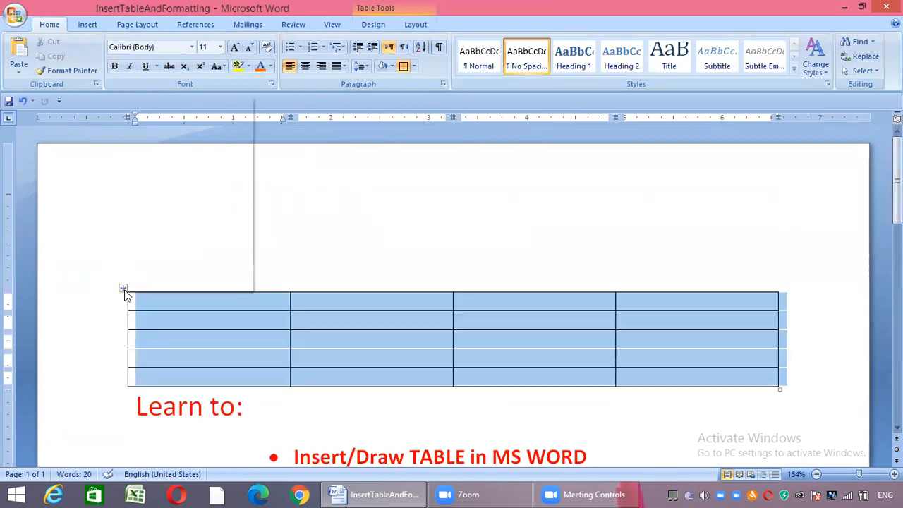
right_click(124, 290)
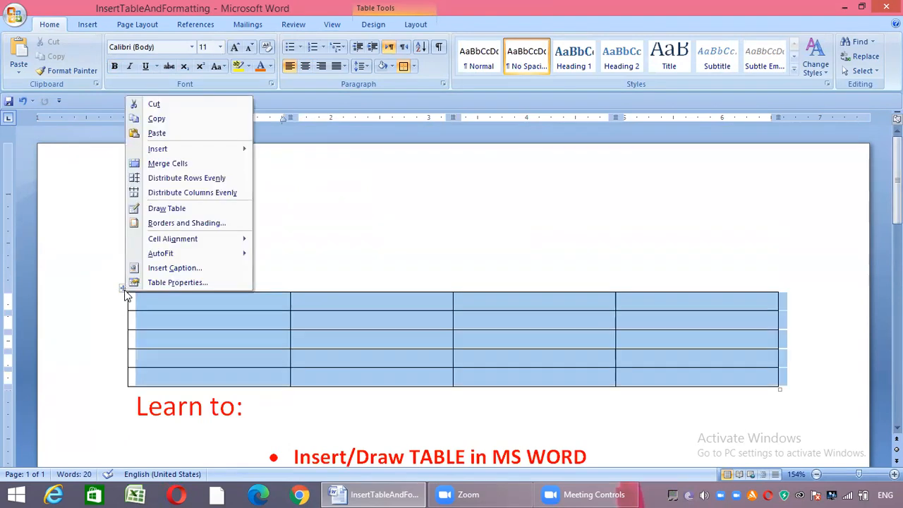
left_click(152, 104)
Add two blank lines below the "Students Data" title and paste the cut table there
scroll(154, 173, "down", 5)
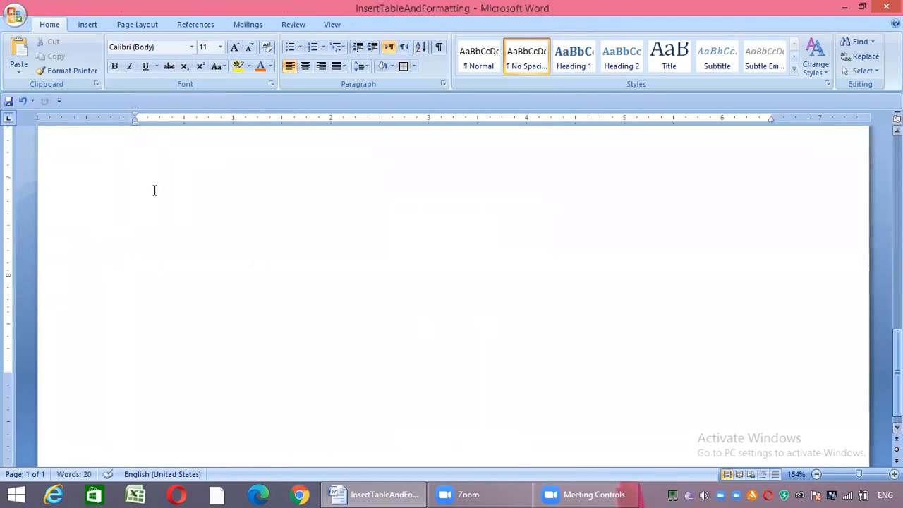
scroll(452, 296, "up", 3)
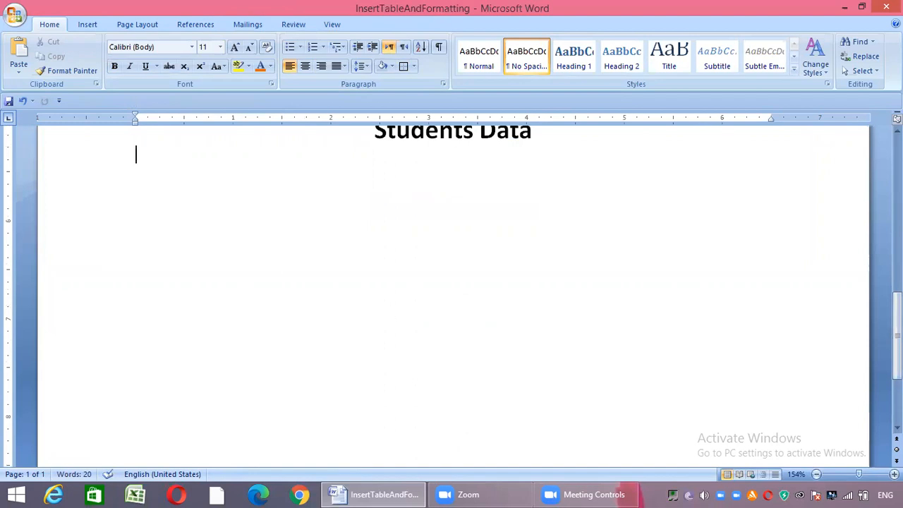
key("Return")
key("Return")
key("Return")
key("BackSpace")
right_click(157, 192)
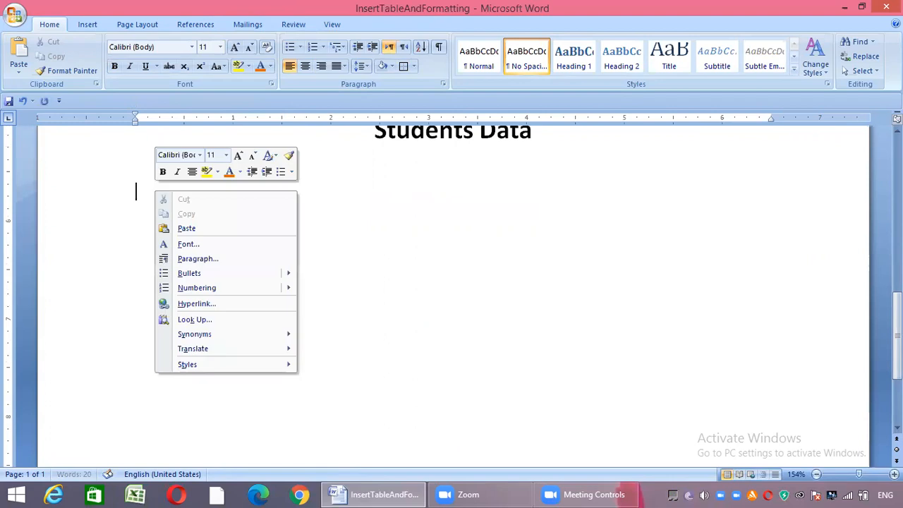
key("Escape")
scroll(142, 389, "up", 3)
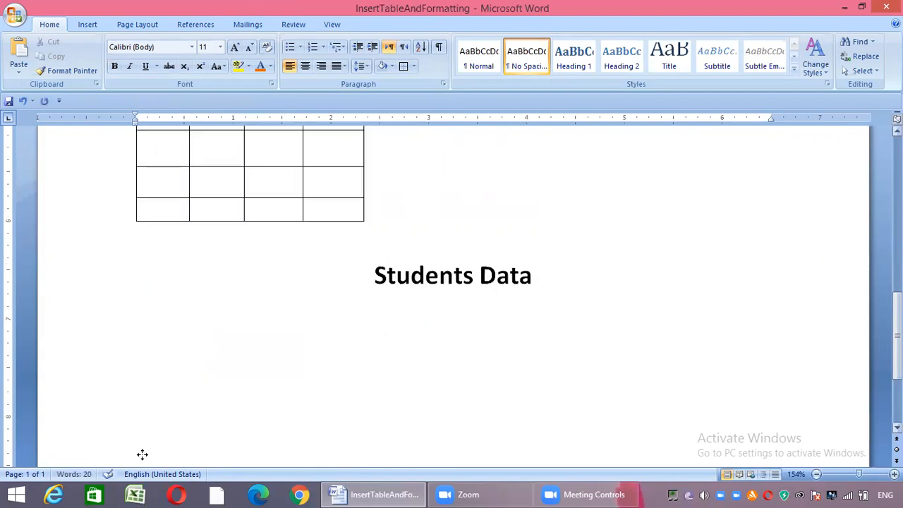
Move the four-column table from the top of the page to just below the five-column table
left_click_drag(897, 337, 898, 187)
scroll(311, 158, "up", 1)
scroll(311, 157, "down", 3)
scroll(311, 158, "up", 2)
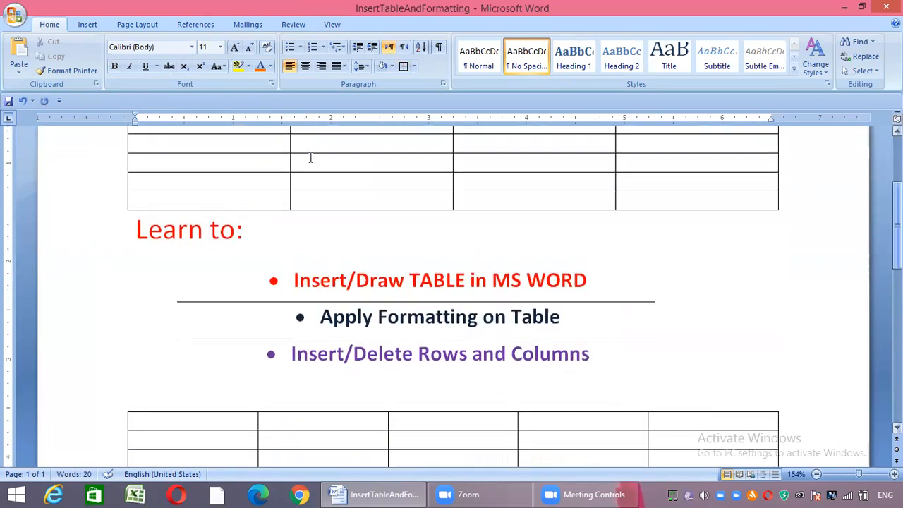
scroll(121, 240, "up", 1)
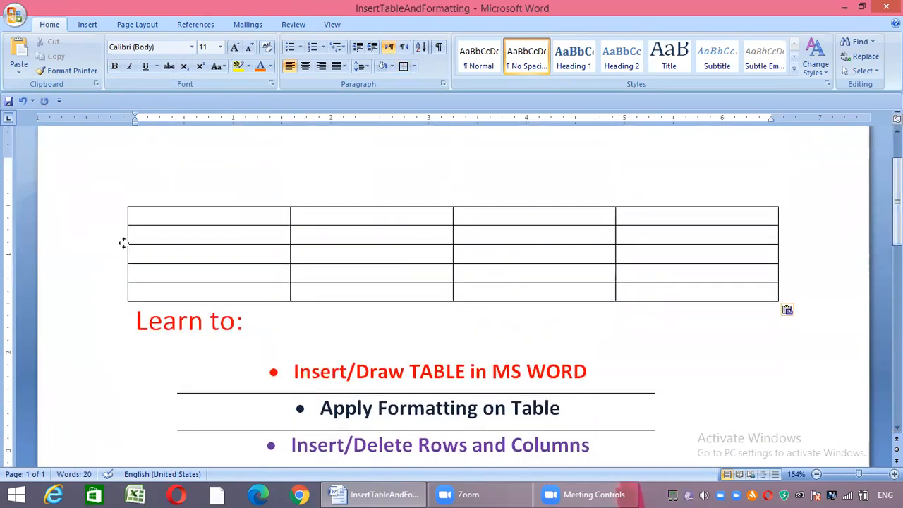
left_click_drag(129, 334, 107, 282)
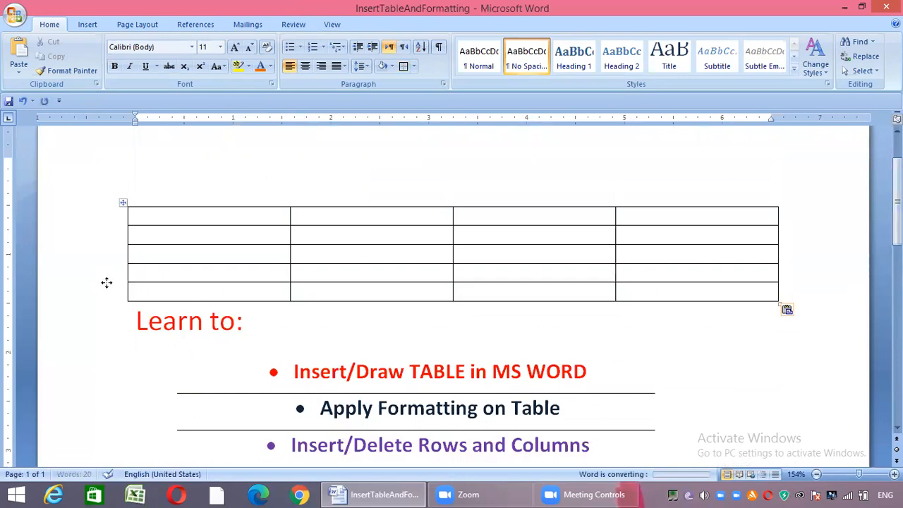
Move the four-column table from above the hand-drawn table to the empty area below the "Students Data" title
scroll(379, 332, "down", 5)
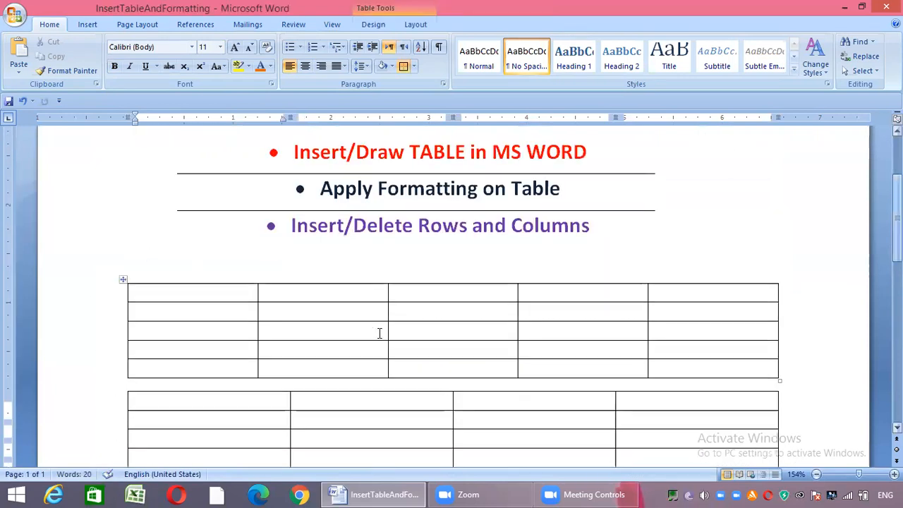
scroll(852, 349, "down", 3)
scroll(852, 349, "up", 4)
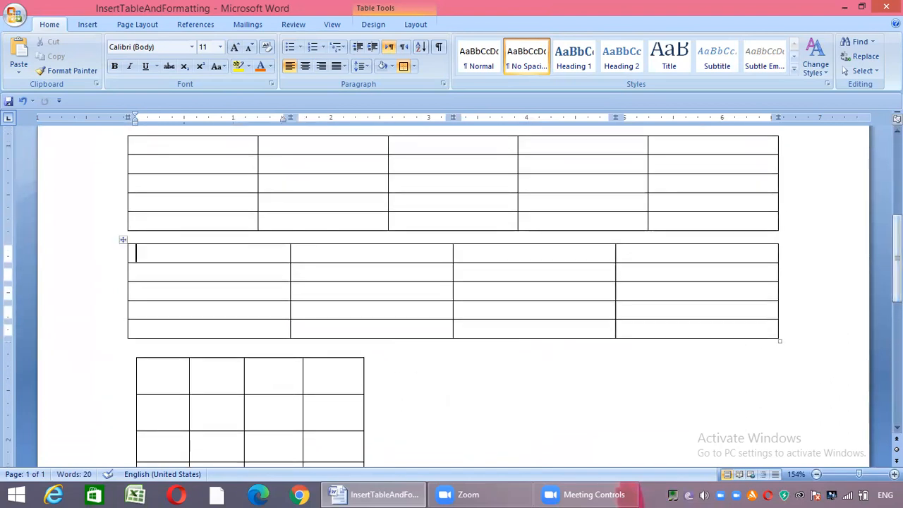
left_click_drag(123, 240, 124, 365)
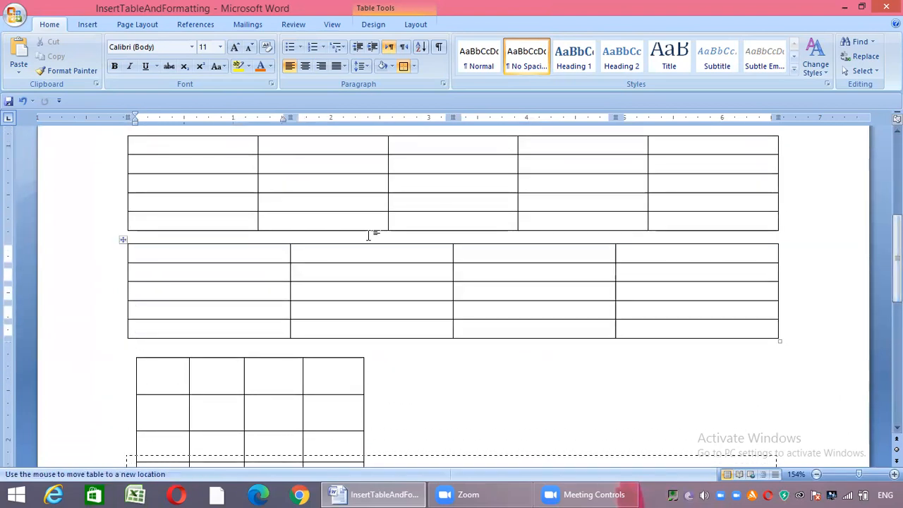
scroll(368, 236, "down", 5)
scroll(368, 236, "down", 3)
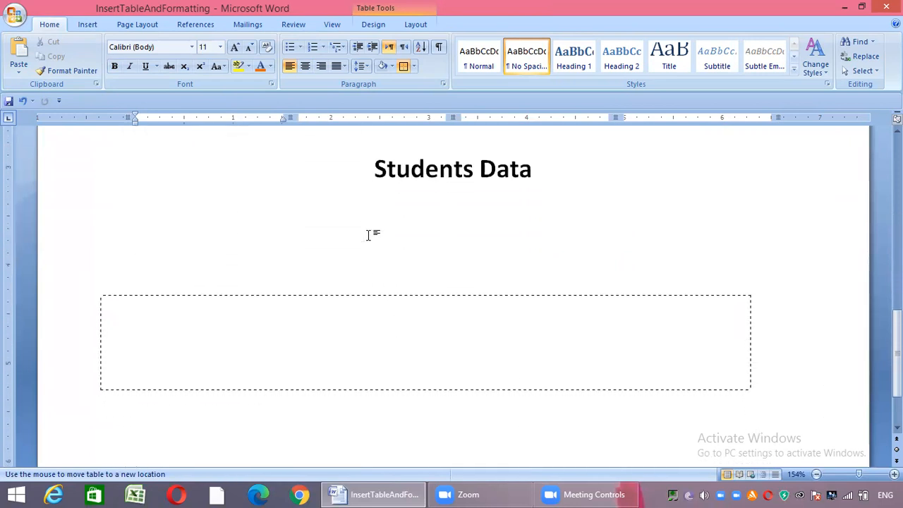
left_click_drag(367, 235, 368, 236)
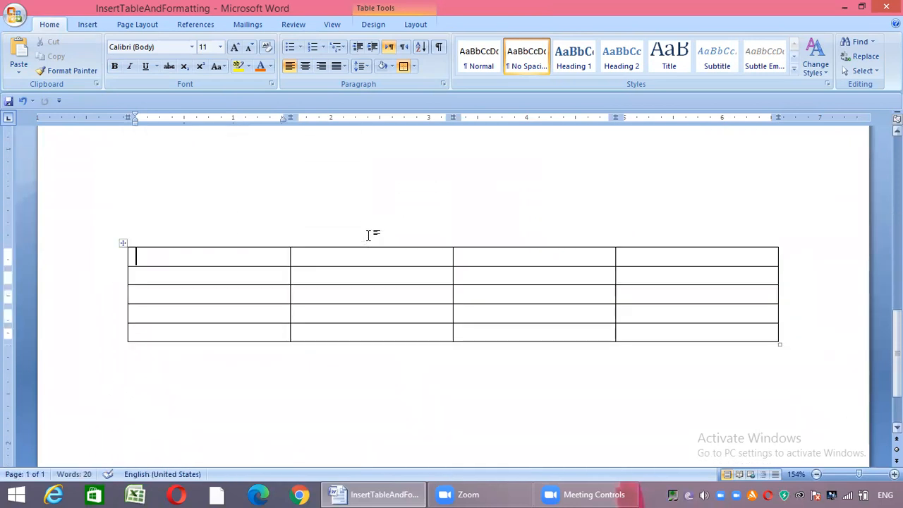
Delete blank lines between the "Students Data" title and the table beneath it
scroll(180, 295, "down", 1)
scroll(181, 295, "down", 1)
scroll(144, 319, "up", 2)
scroll(145, 320, "down", 2)
key("Up")
key("Up")
key("Delete")
key("Delete")
key("Delete")
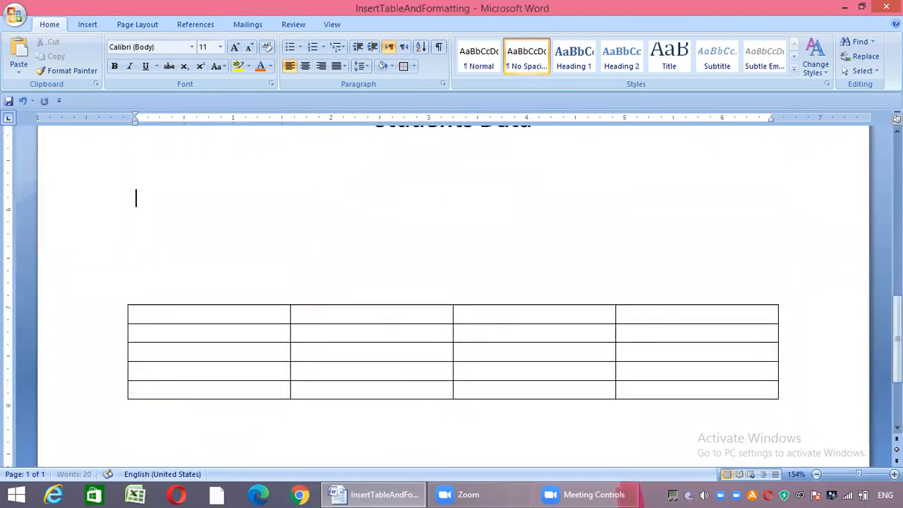
Fill the table's first row with the headings "Roll. No", "Name", "City" and "Marks"
left_click(137, 314)
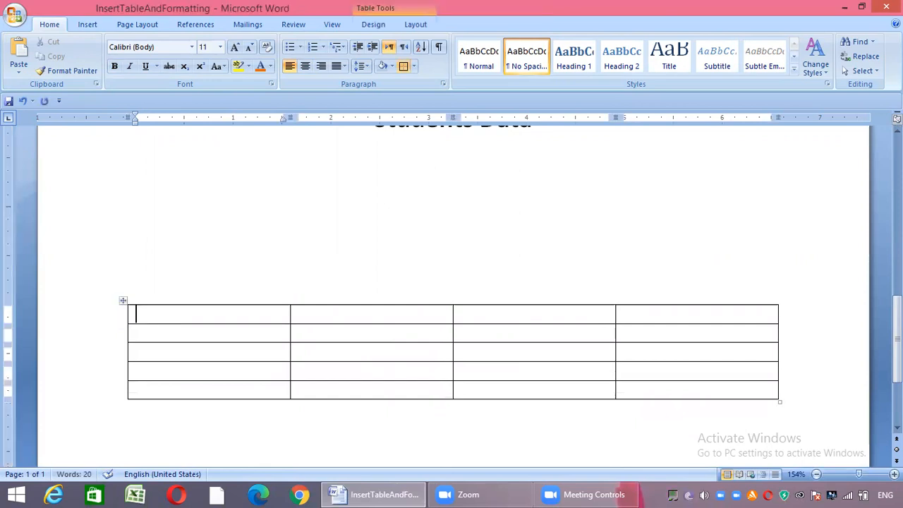
type("Rol")
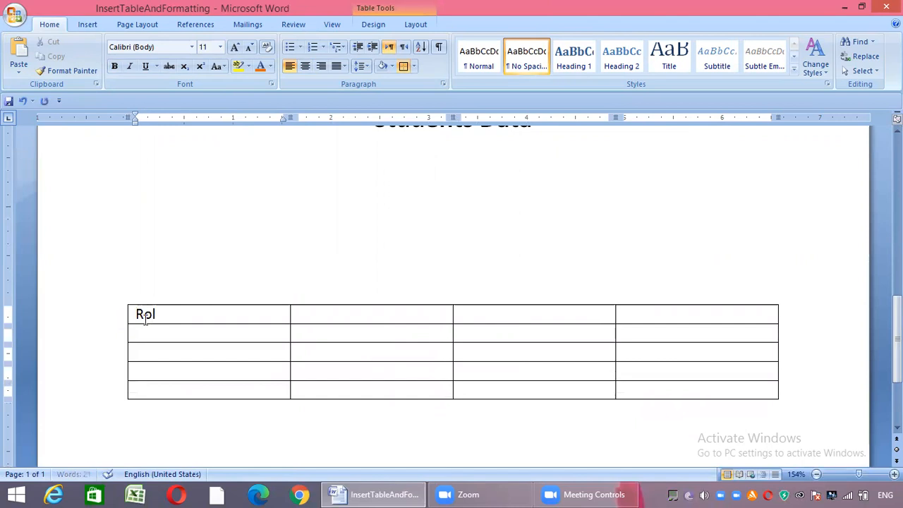
type("l. No")
key("Tab")
type("Name")
key("Tab")
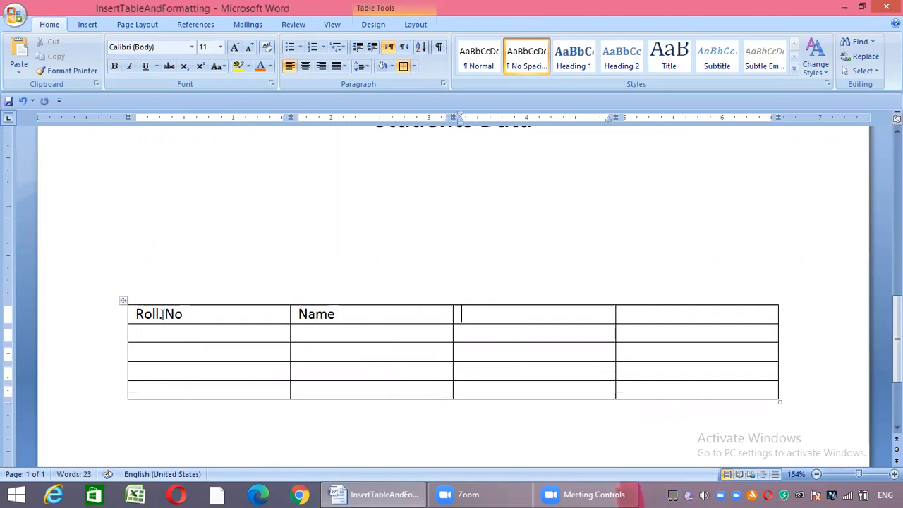
type("City")
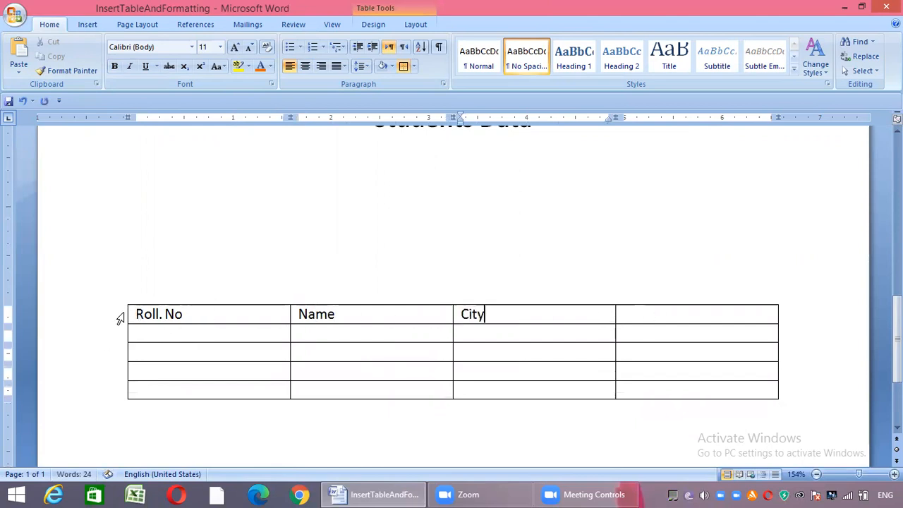
key("Tab")
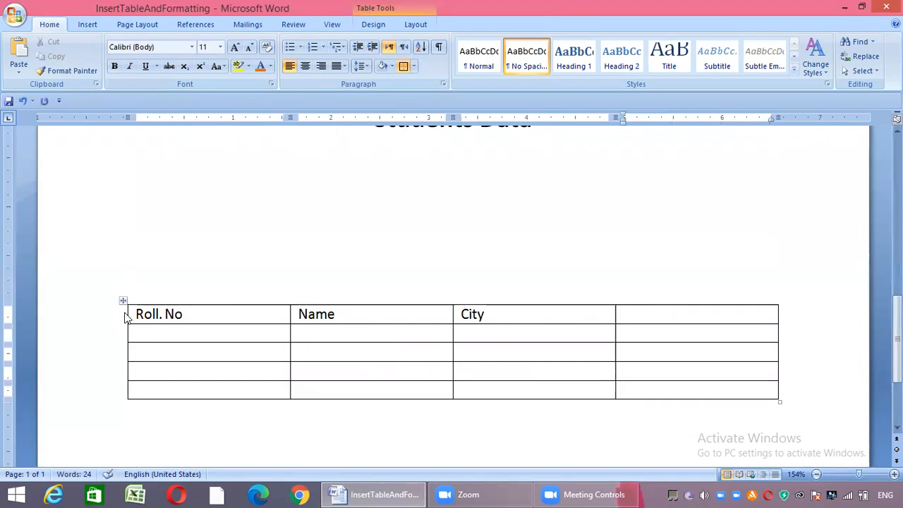
type("Marks")
Center the text of the table's heading row
left_click_drag(136, 312, 212, 299)
key("Down")
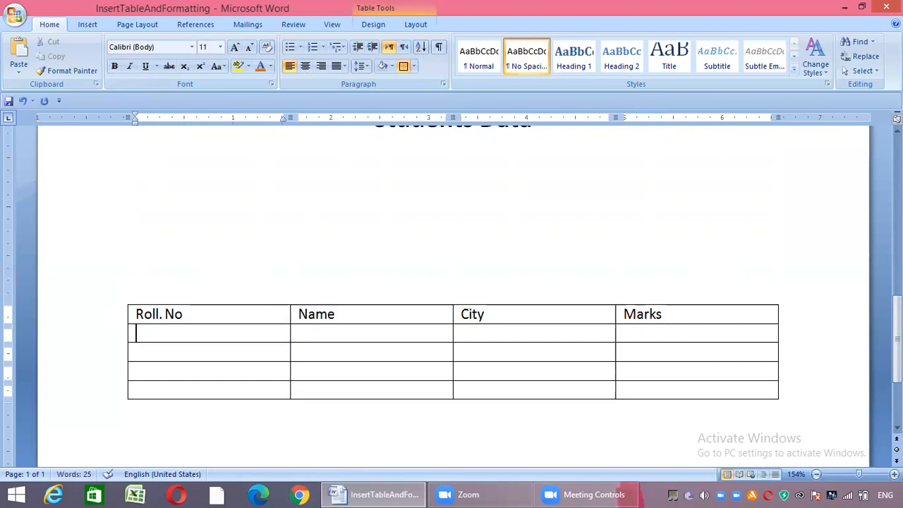
right_click(126, 314)
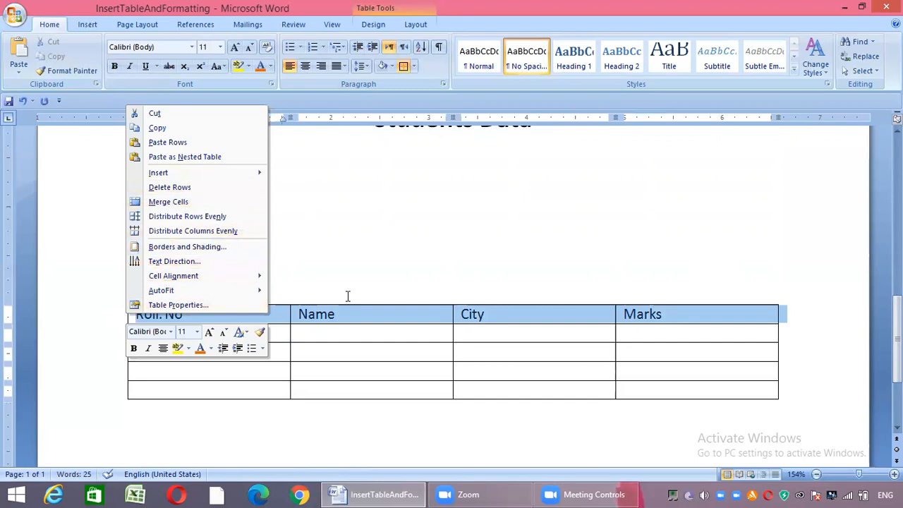
key("Escape")
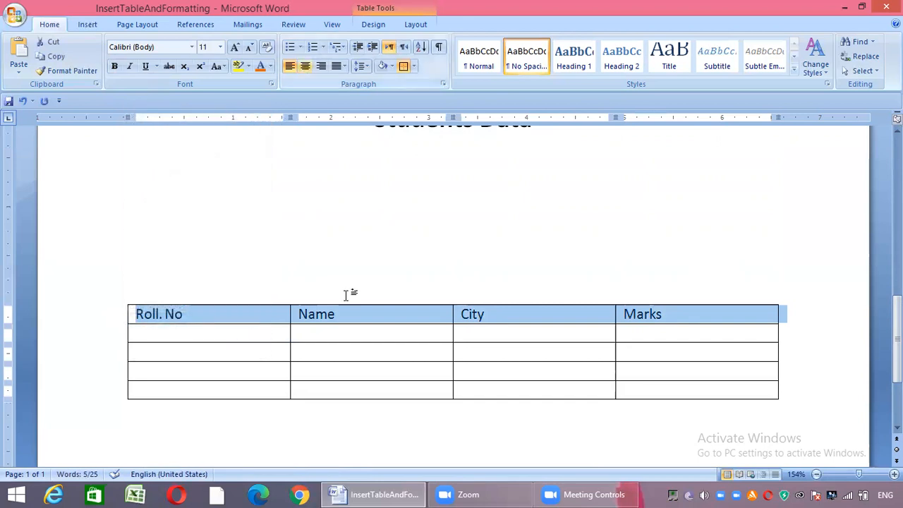
key("ctrl+e")
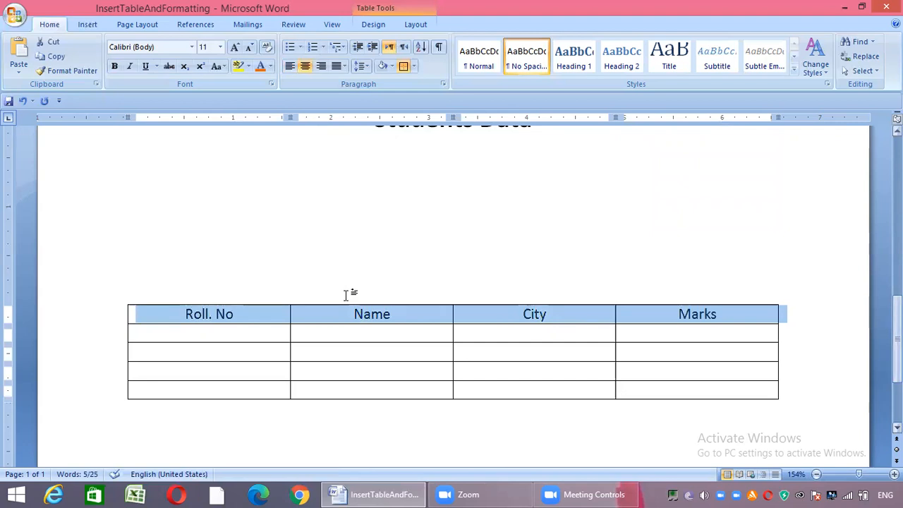
Set the heading row's font size to 14
scroll(346, 295, "down", 1)
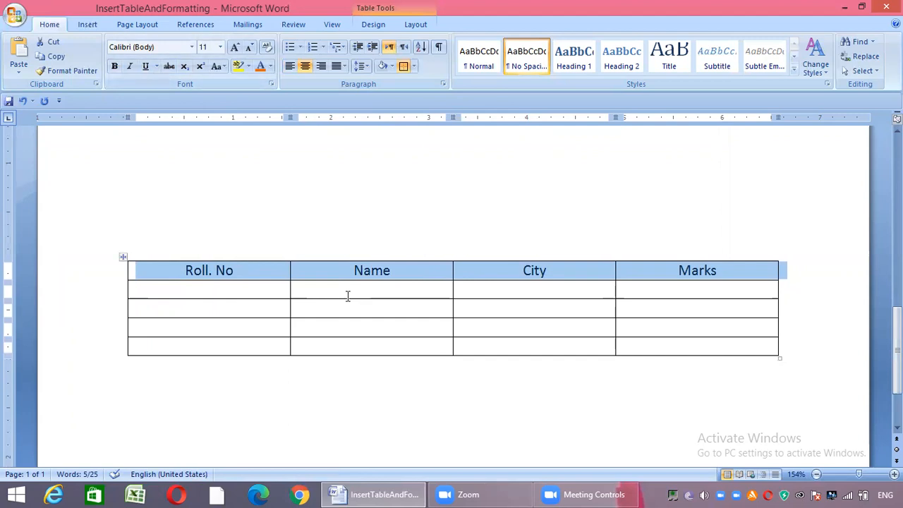
key("ctrl+shift+p")
key("Down")
key("Down")
key("Down")
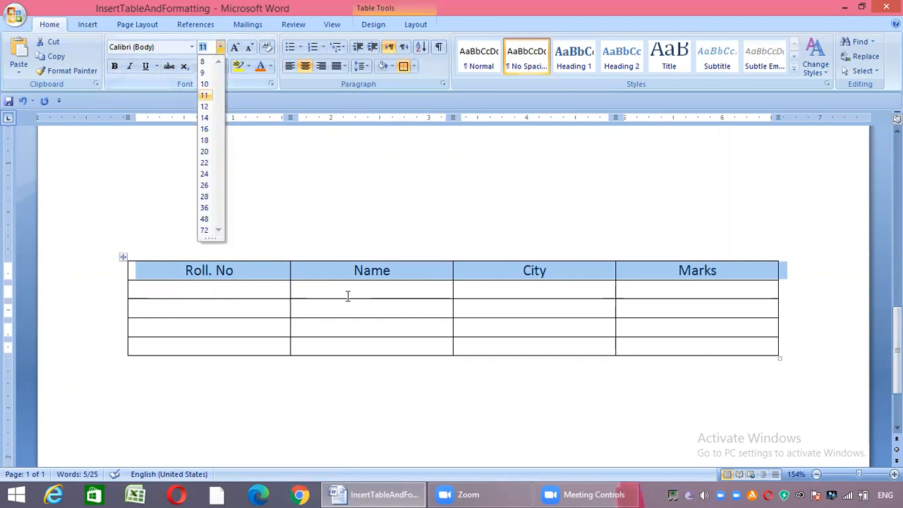
key("Return")
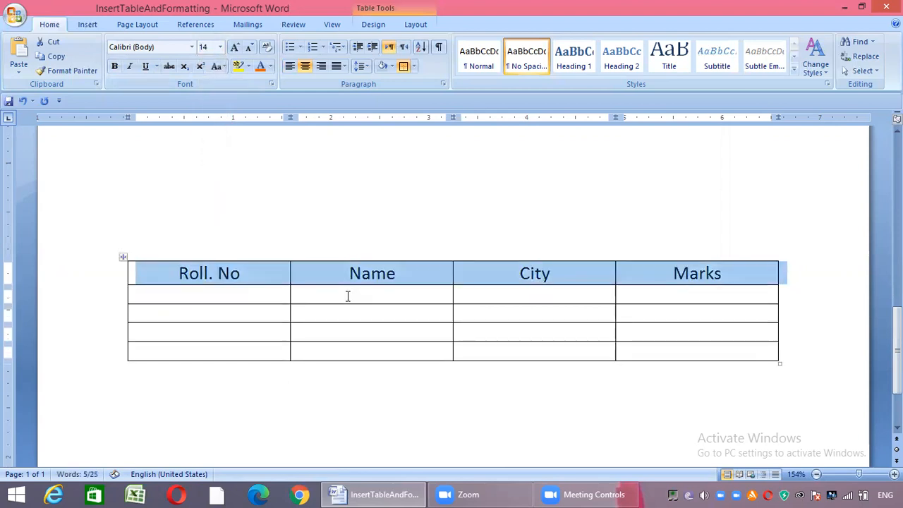
key("Down")
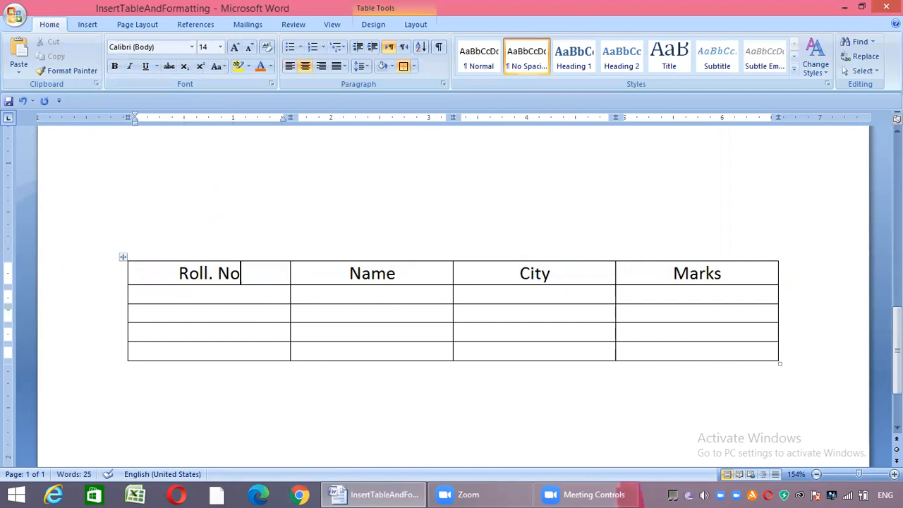
key("shift+Left")
key("shift+Left")
key("shift+Left")
key("shift+Left")
key("shift+Left")
key("shift+Left")
key("shift+Left")
key("shift+Left")
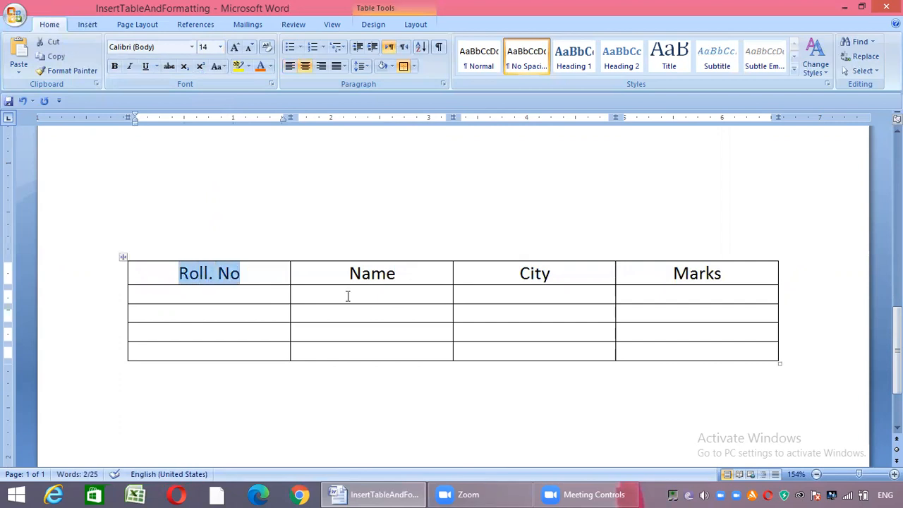
Number the four rows under "Roll. No" from 1 to 4
key("Down")
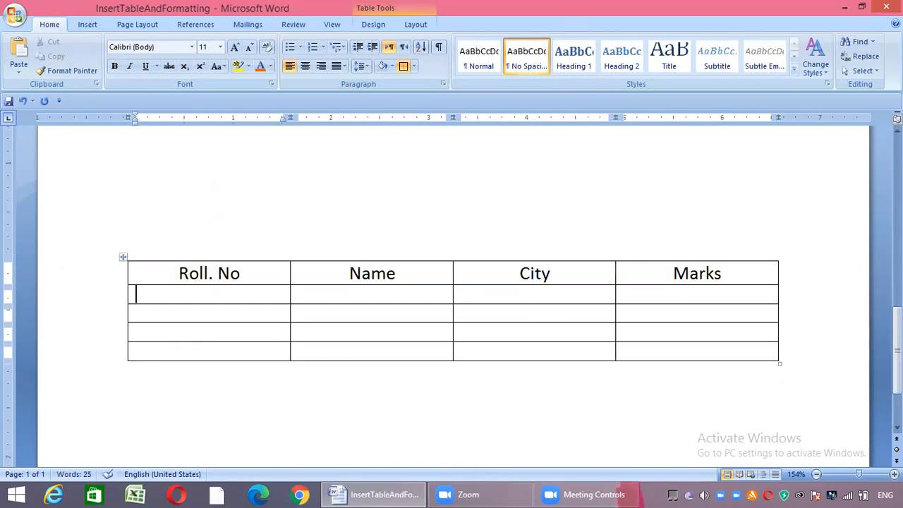
type("1")
key("Down")
type("2")
key("Down")
type("3")
key("Down")
type("44")
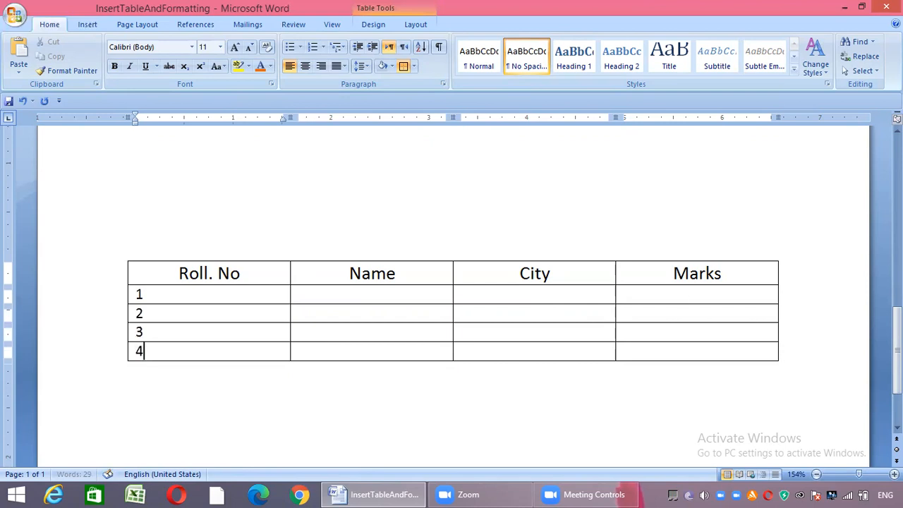
Enter the four students' full names in the Name column, one per row
left_click(302, 294)
type("Sana Anwar")
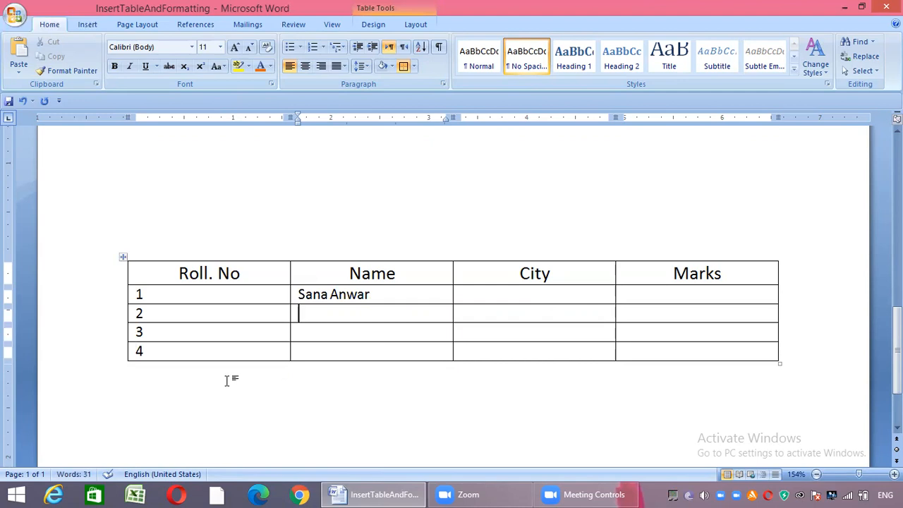
key("Down")
type("Aqs")
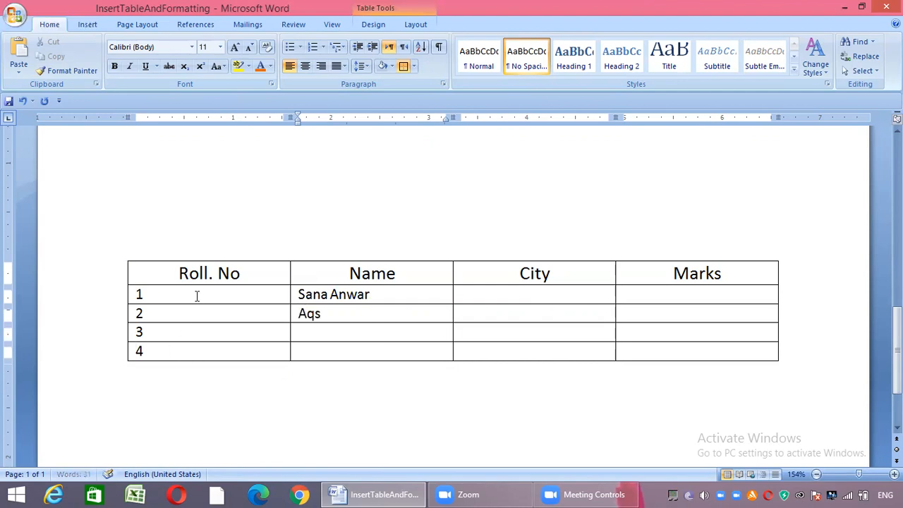
type("a Aslam")
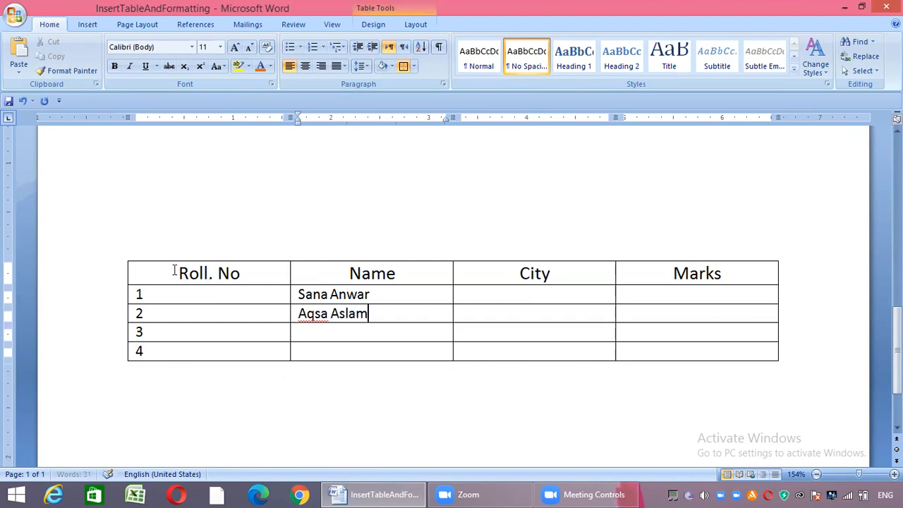
type("Nimra Khan")
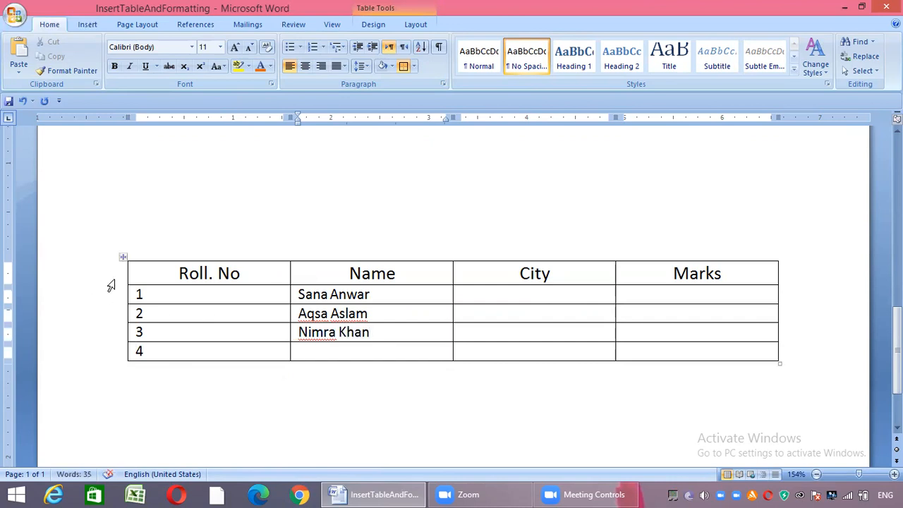
type("Mahnoor")
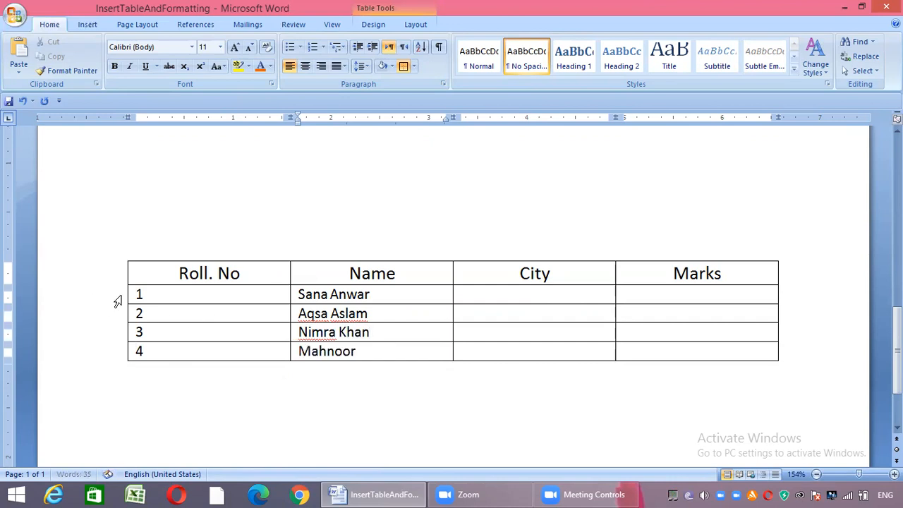
type(" Ahmad")
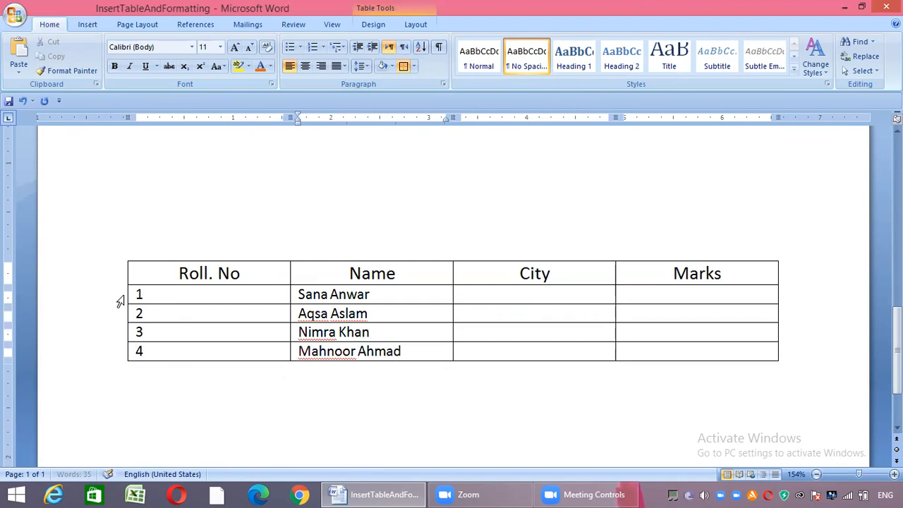
type("Lahore")
Fill the City column with Lahore, Islamabad, Lahore and Lahore for roll numbers 1 to 4
key("Down")
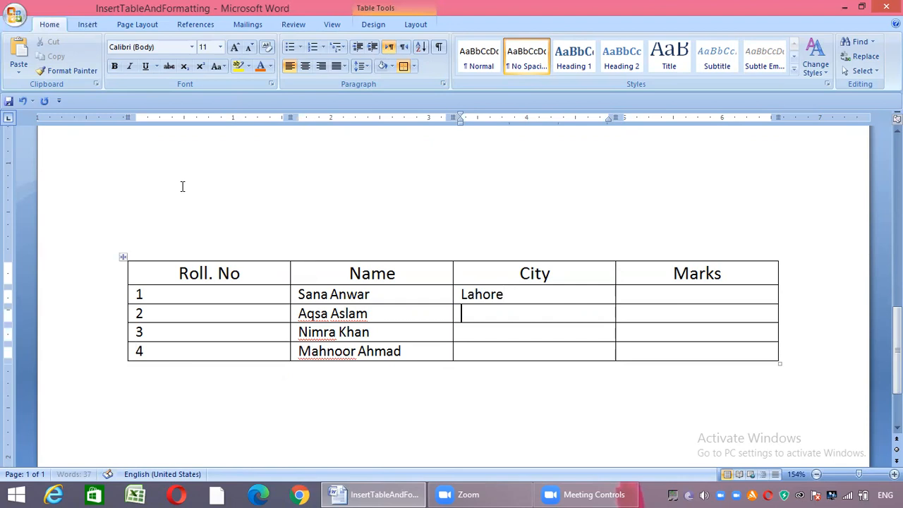
type("Islamabad")
key("Down")
type("Lahore")
key("Down")
type("Lahore")
key("BackSpace")
type("re")
Fill the Marks column with 899, 700, 981 and 911 for roll numbers 1 to 4
key("Right")
key("Up")
key("Up")
key("Up")
type("899")
key("Down")
type("700")
key("Down")
type("981")
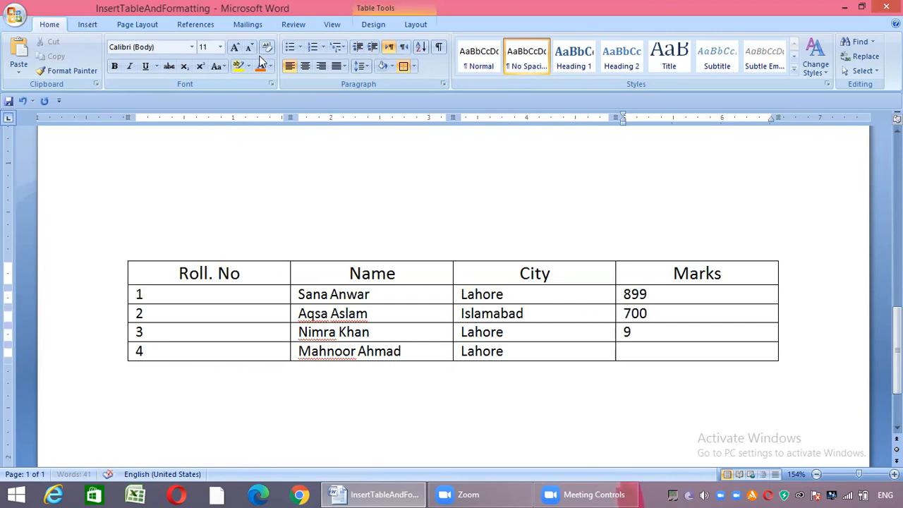
key("Down")
type("911")
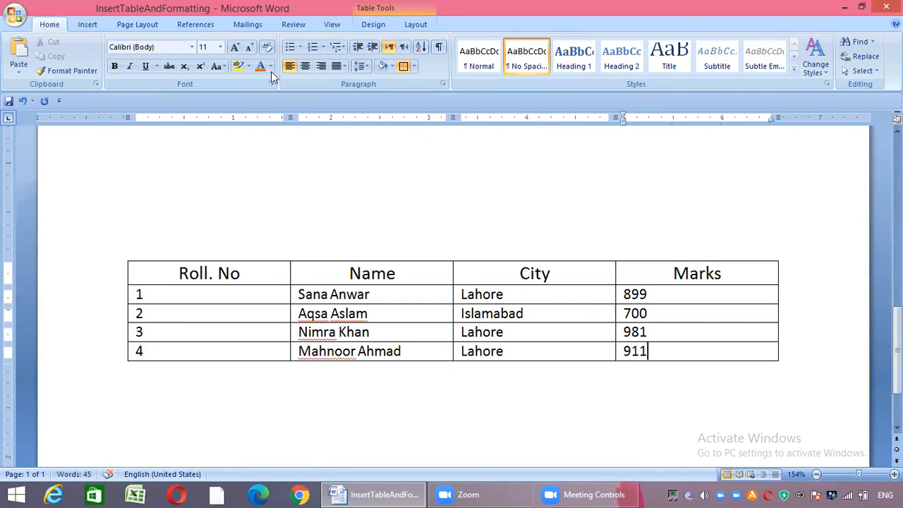
key("ctrl+Home")
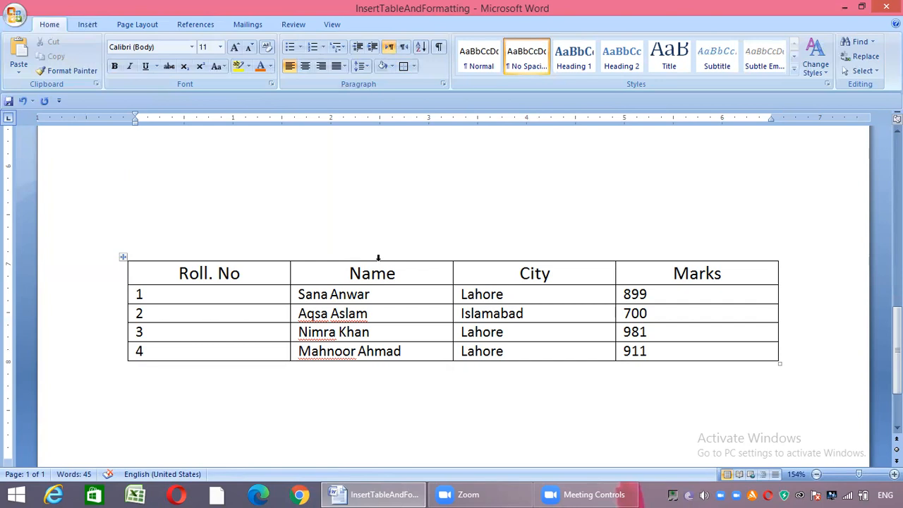
key("Down")
key("shift+End")
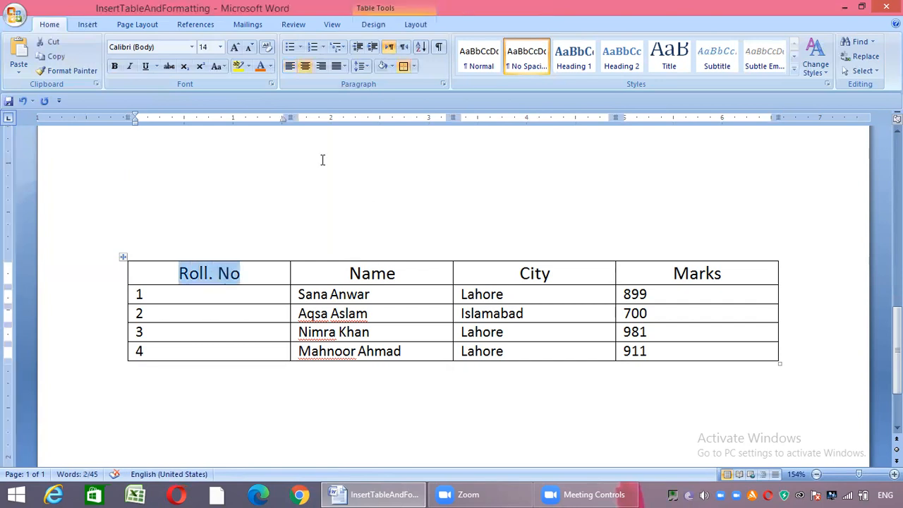
key("Down")
key("Down")
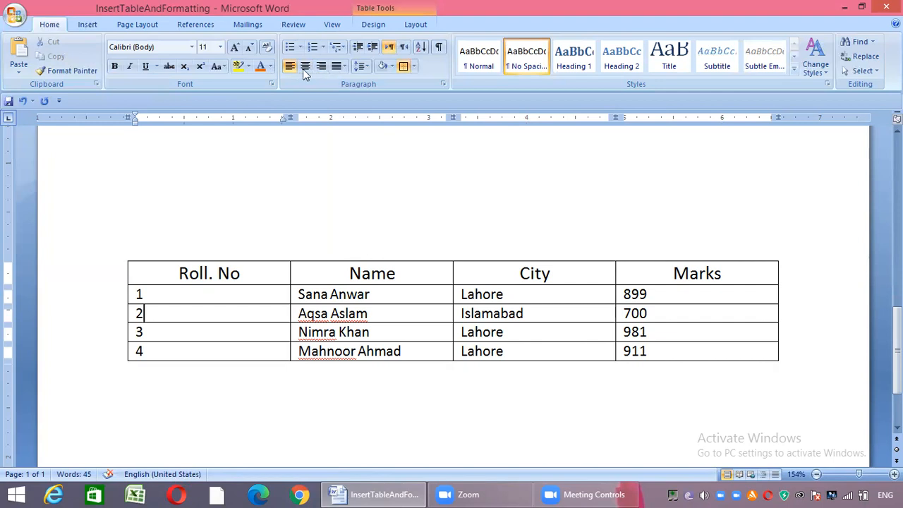
key("ctrl+Home")
Color the text of the whole roll number 1 row orange
left_click(113, 295)
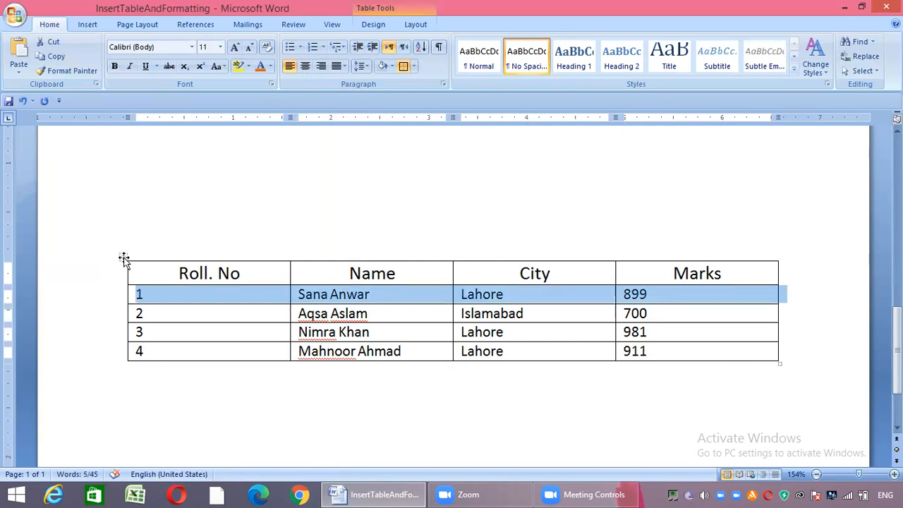
left_click(261, 66)
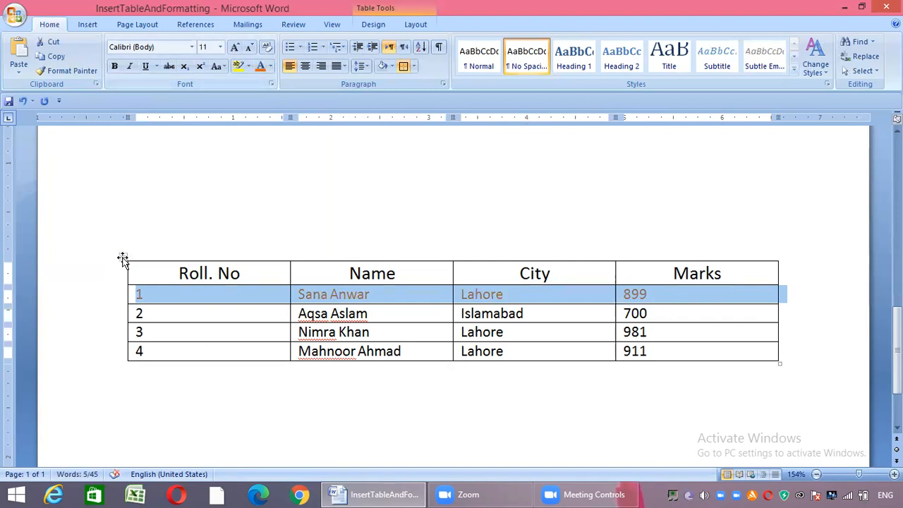
left_click(137, 154)
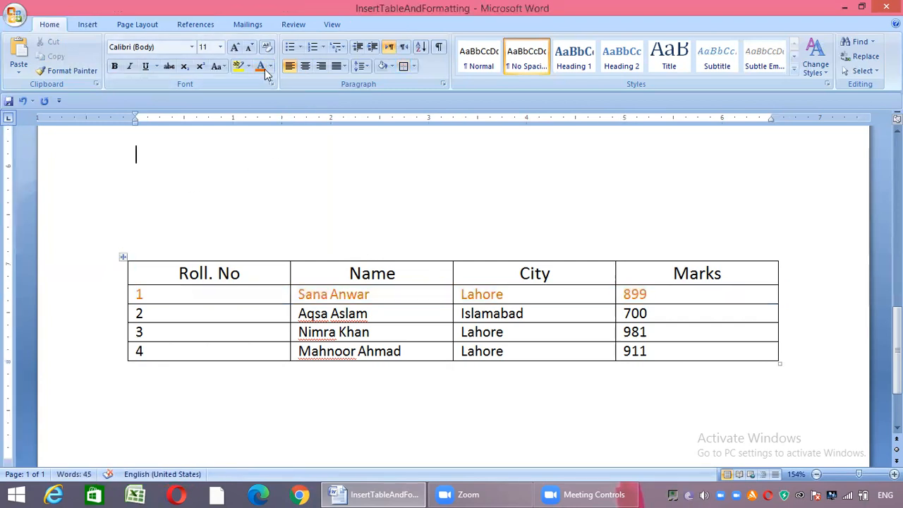
Set the font color of the roll number 1 row back to Automatic and deselect the row
key("shift+Right")
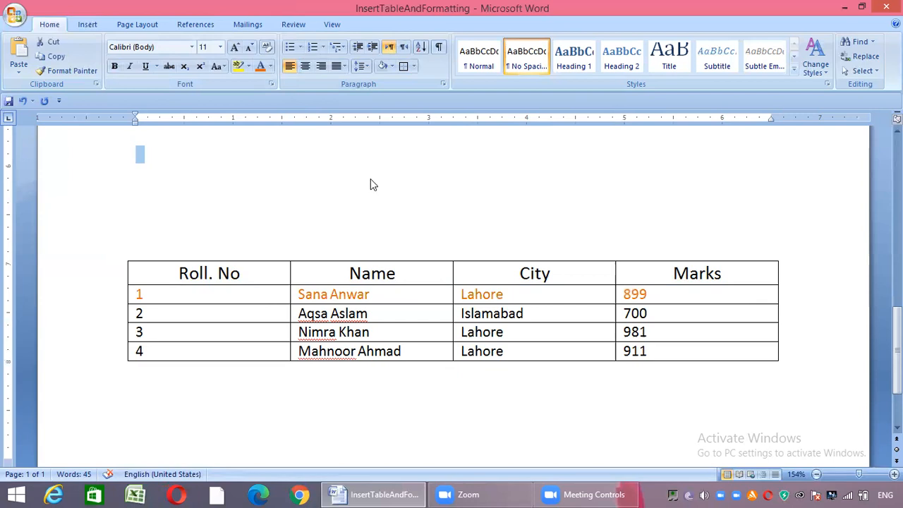
key("shift+Down")
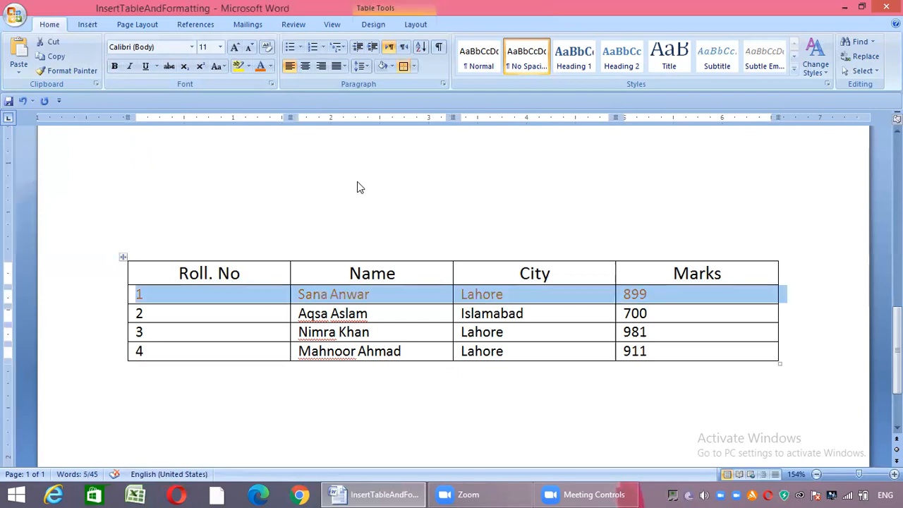
left_click(270, 66)
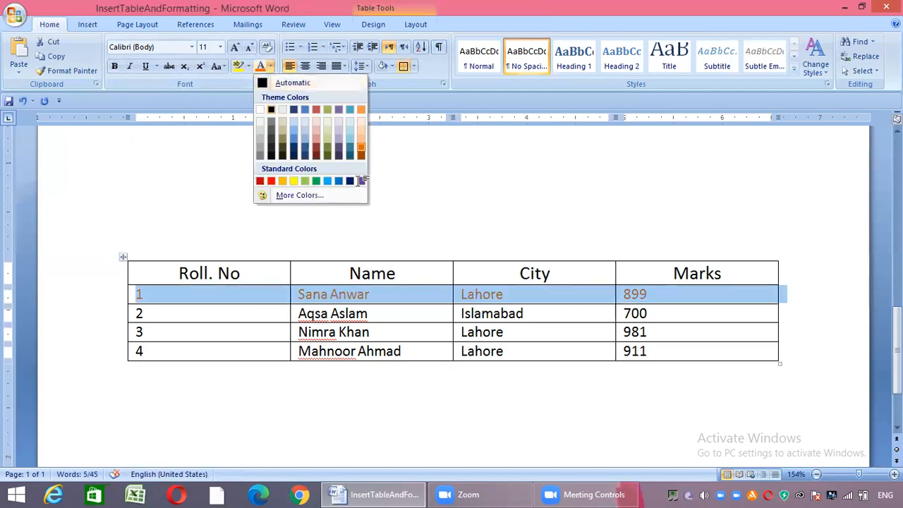
left_click(290, 86)
key("Up")
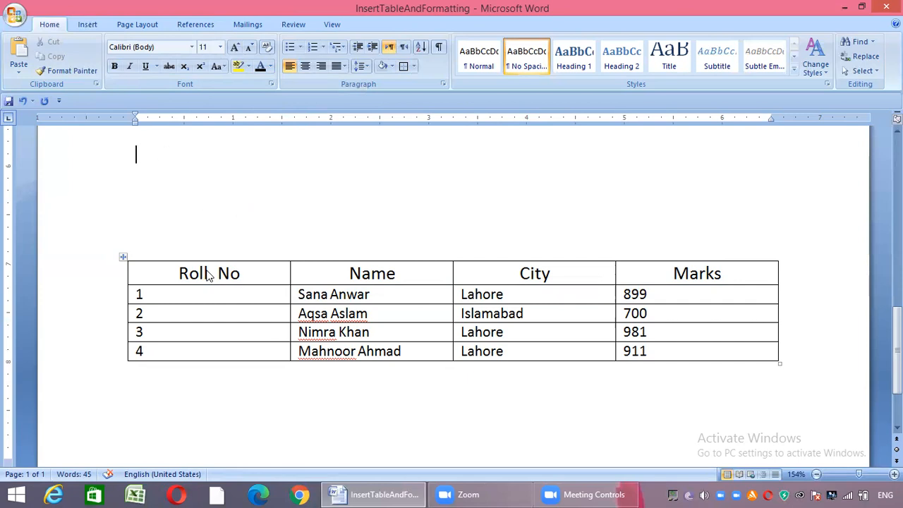
Try center, left and right alignment on the whole Name column, finishing with its text centered
left_click(372, 261)
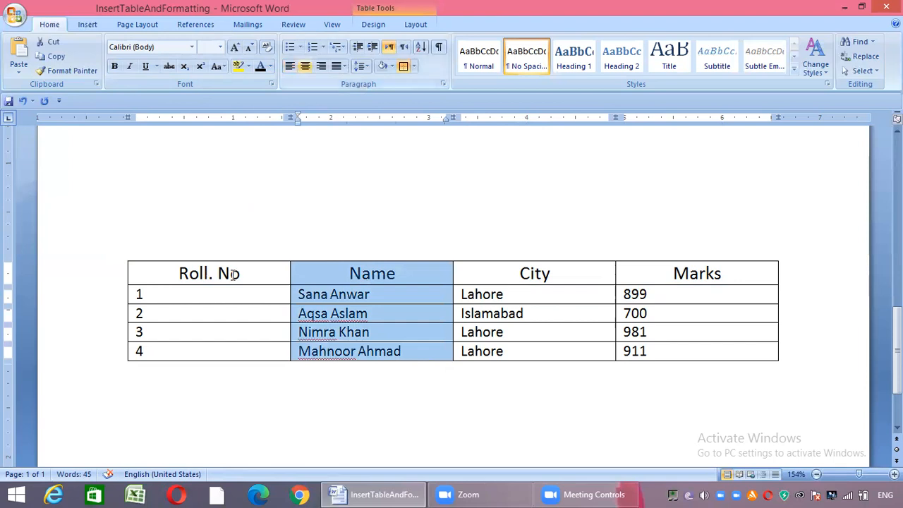
key("ctrl+e")
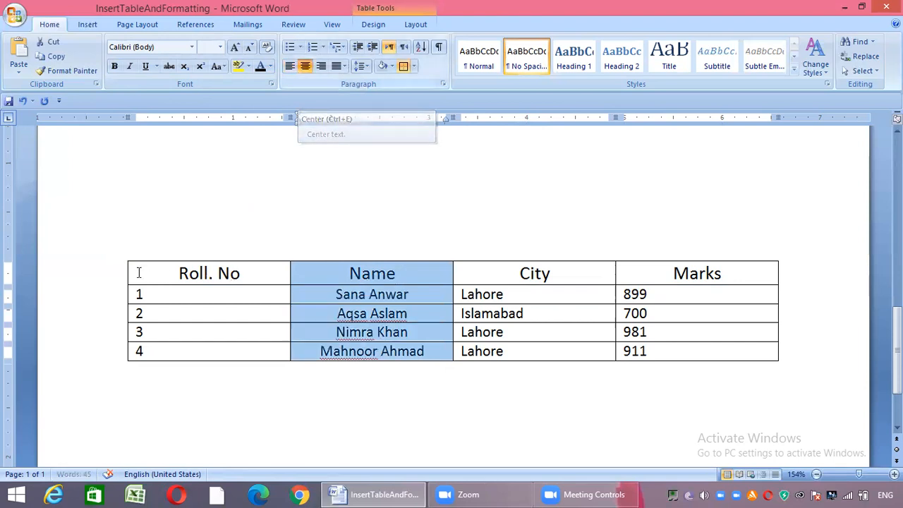
key("ctrl+l")
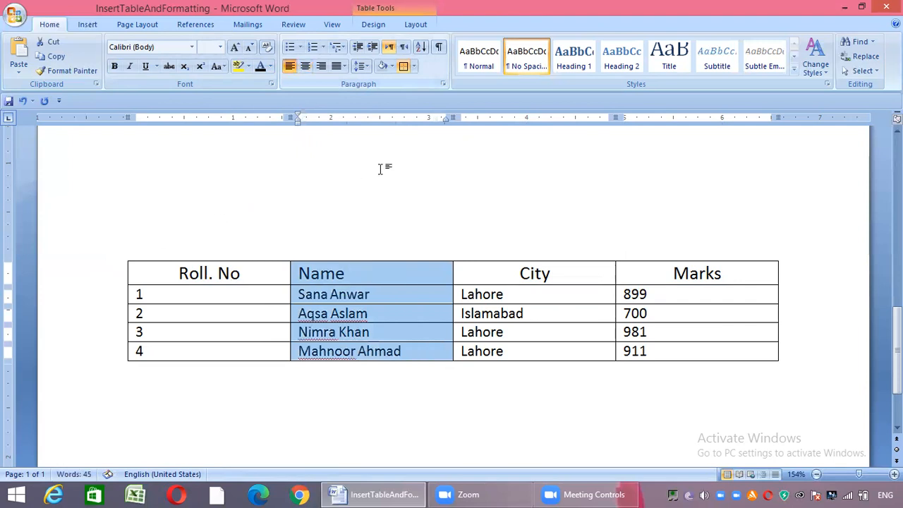
key("ctrl+r")
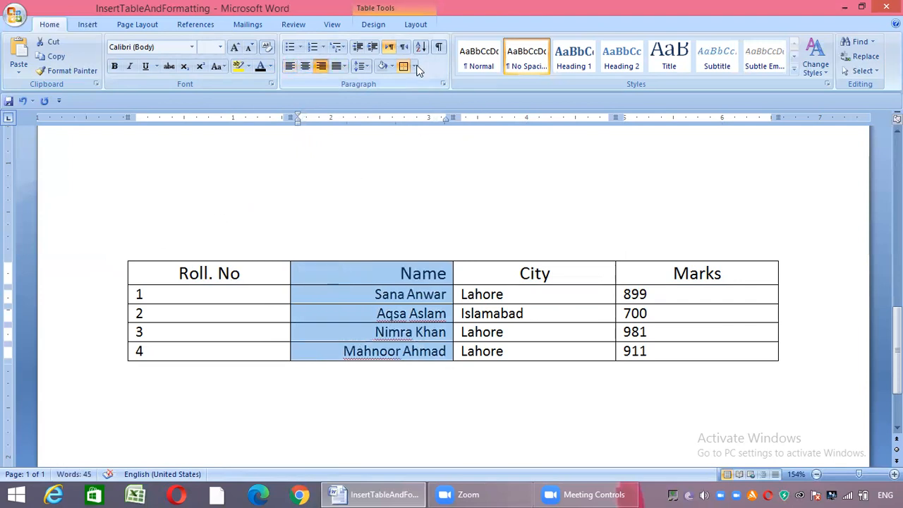
key("ctrl+e")
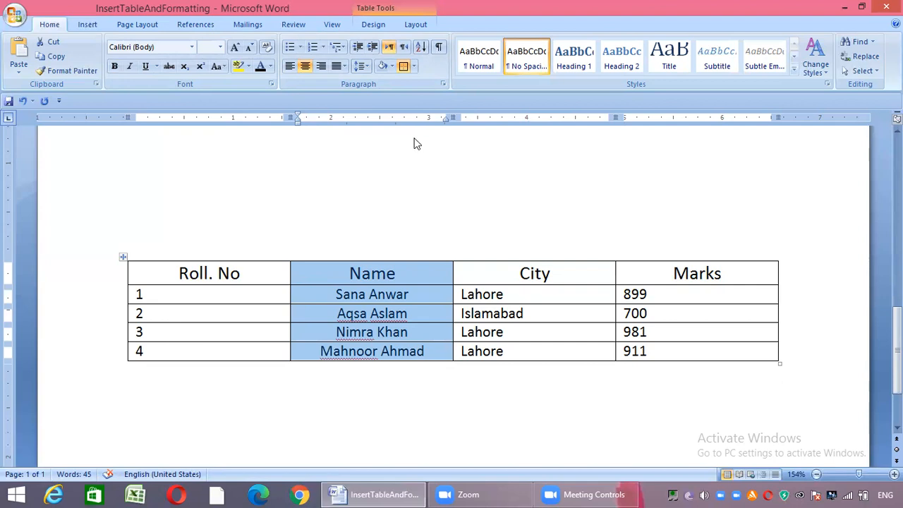
Make all text in the Students Data table purple and bold, and deselect the table
left_click(123, 257)
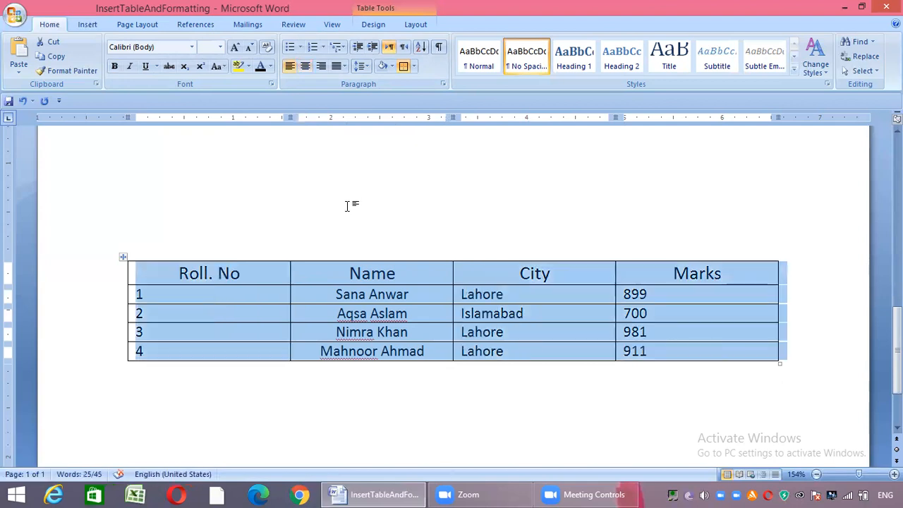
left_click(271, 66)
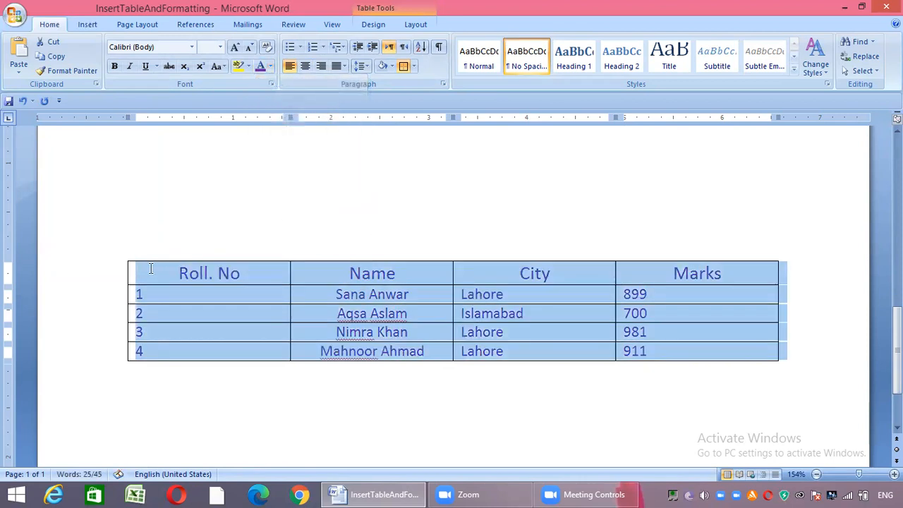
key("ctrl+b")
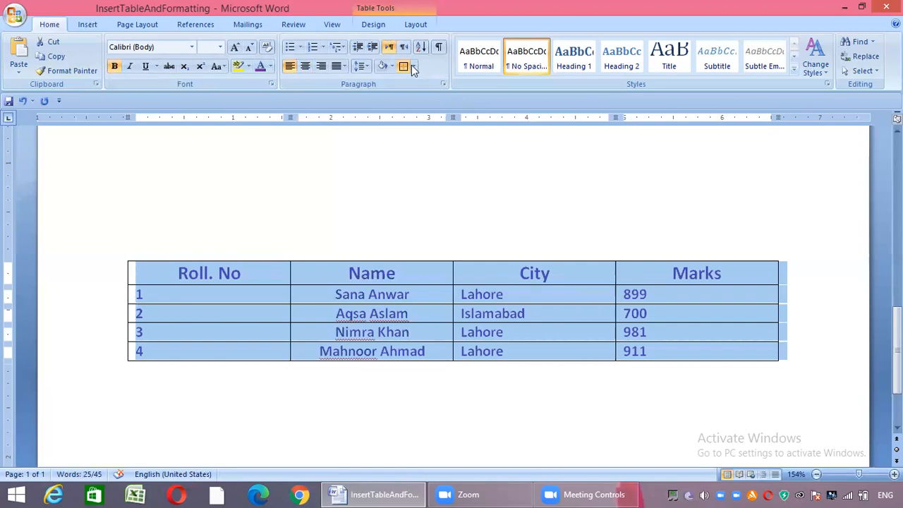
left_click(429, 134)
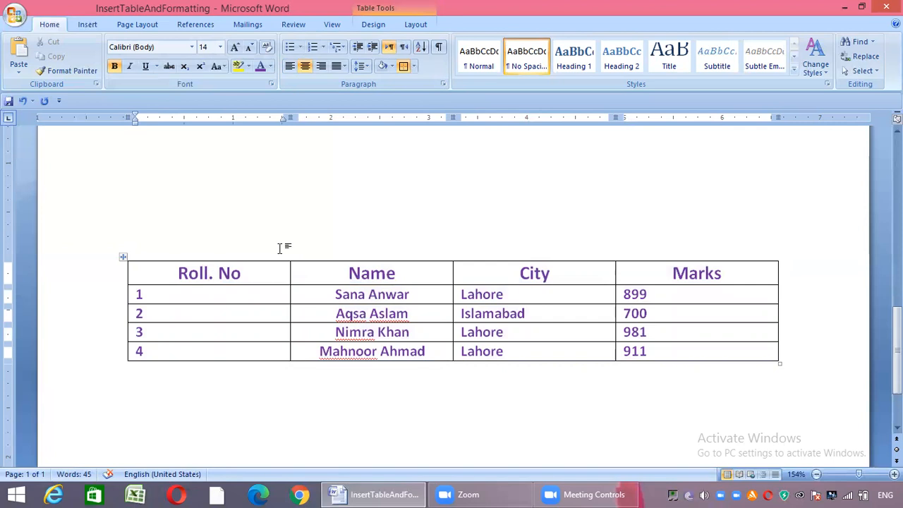
Remove all borders from the whole table with No Border and deselect it
left_click(123, 257)
left_click(414, 66)
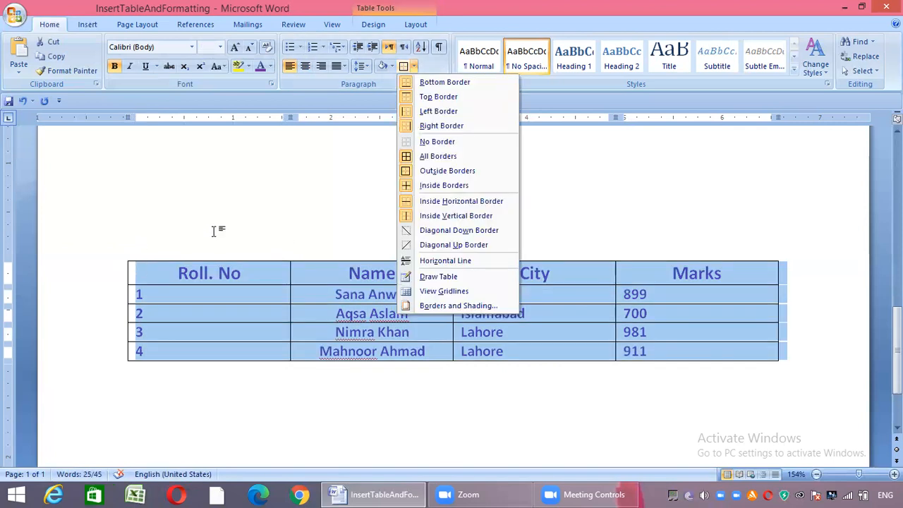
key("Down")
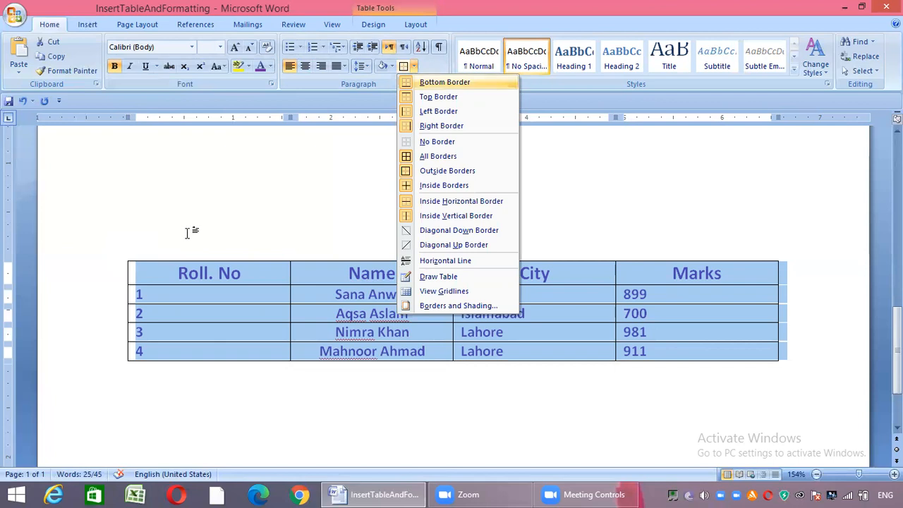
key("Down")
key("Down")
key("Down")
key("Down")
key("Return")
left_click(127, 259)
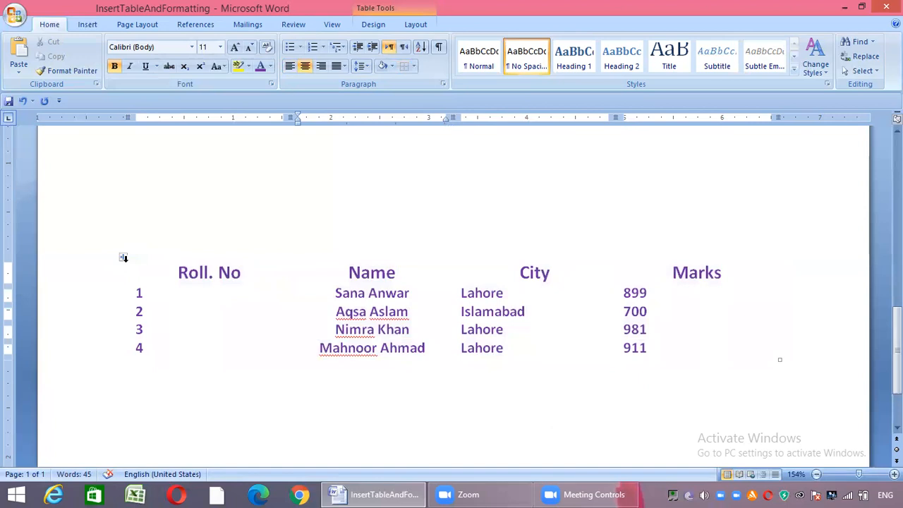
Apply Outside Borders to the whole table and deselect it
left_click(124, 256)
left_click(414, 67)
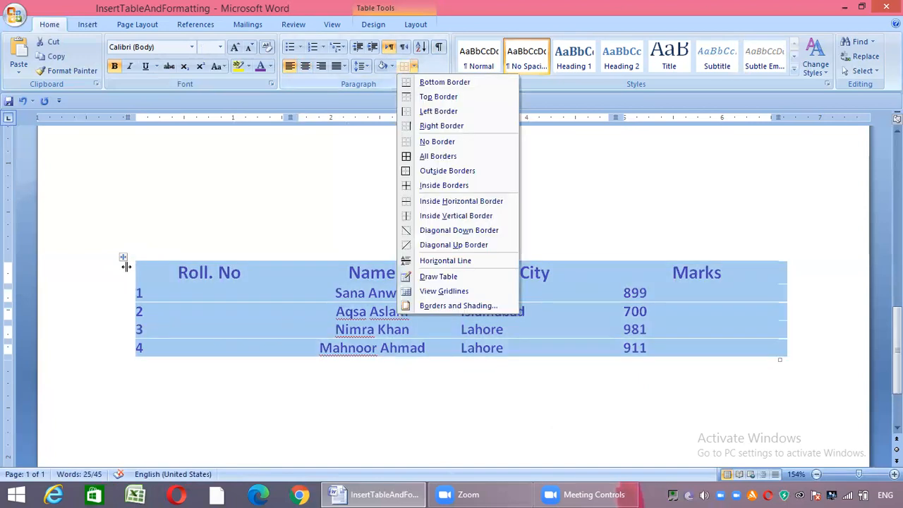
left_click(447, 171)
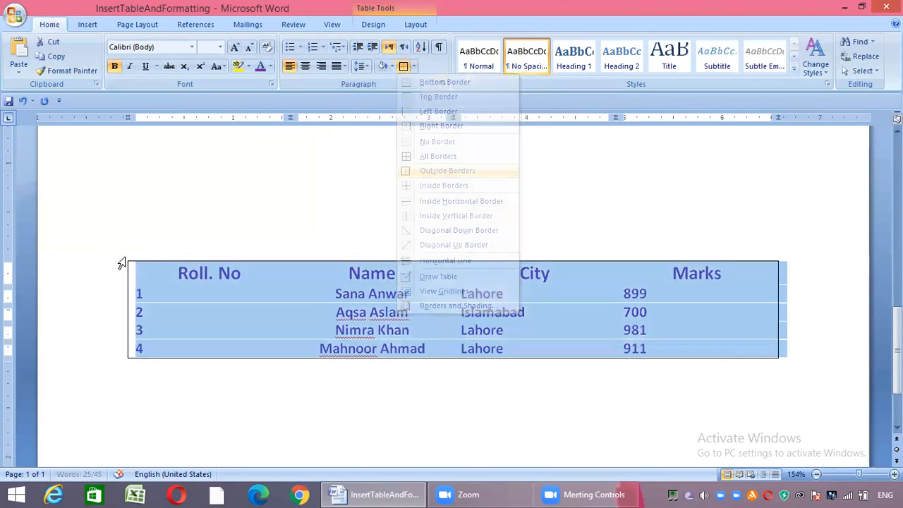
left_click(137, 153)
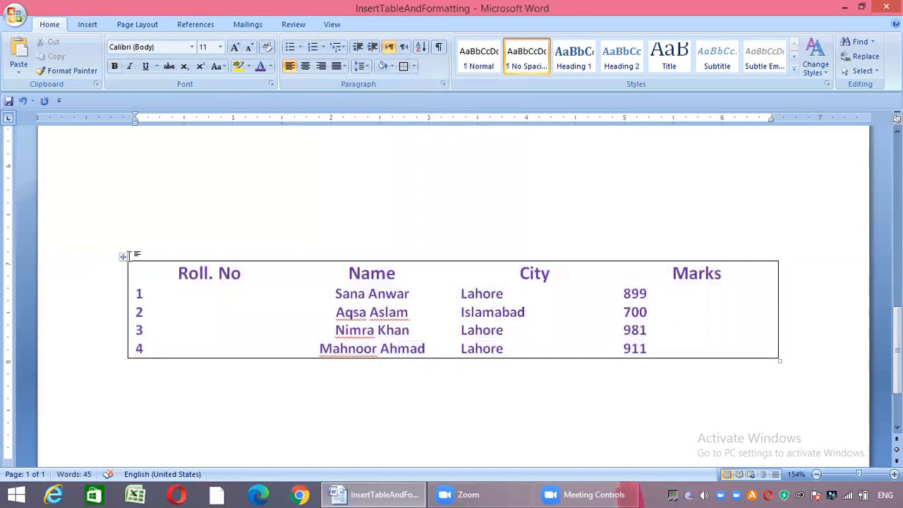
Apply All Borders to the whole table and deselect it
left_click(123, 258)
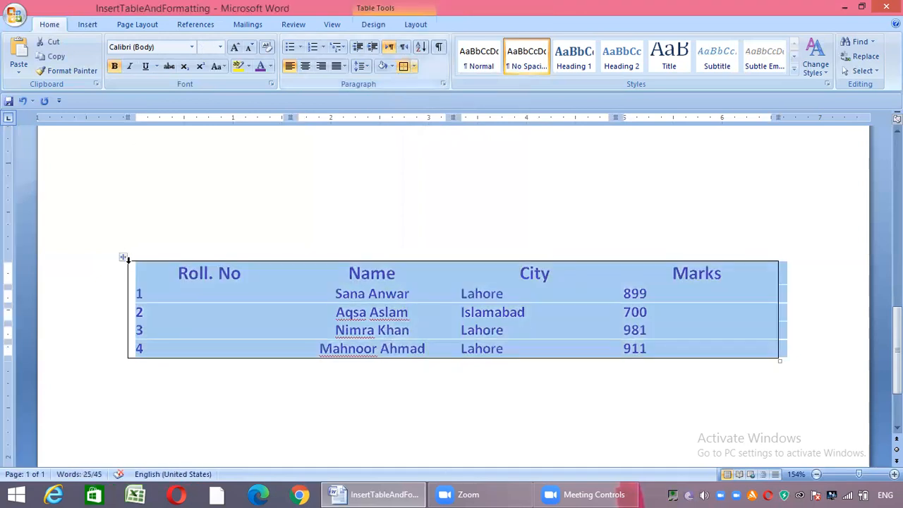
left_click(414, 66)
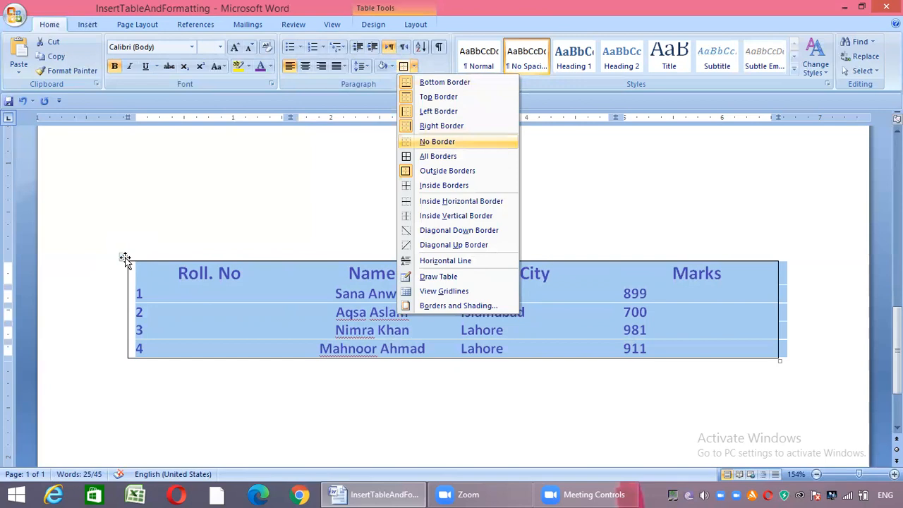
key("Down")
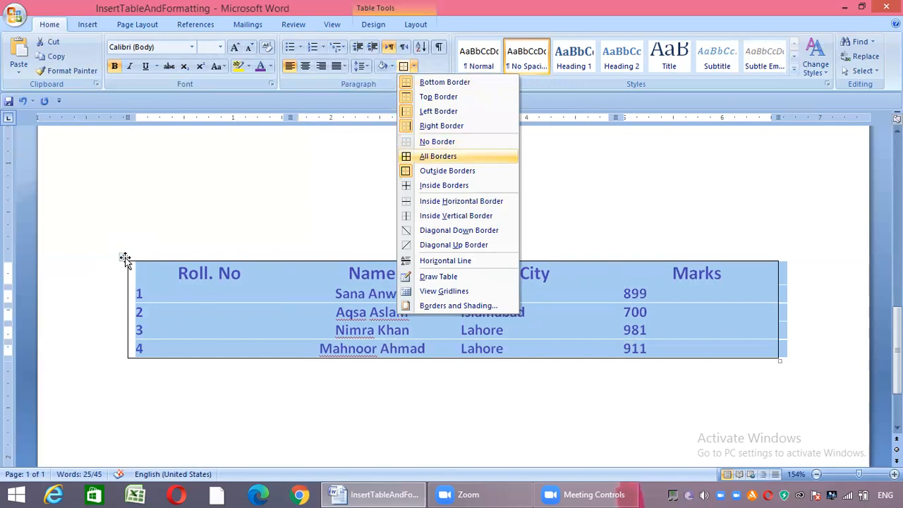
key("Return")
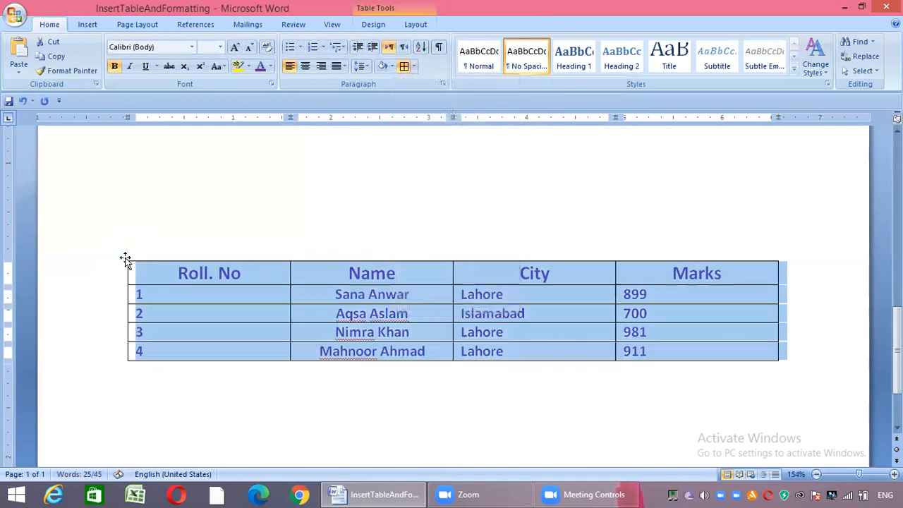
key("ctrl+Home")
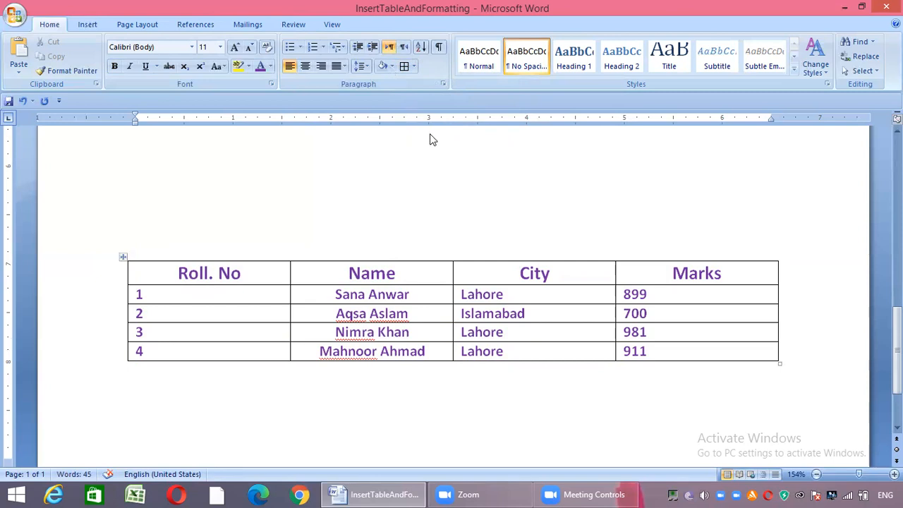
Shade the whole table with the light red theme color and deselect it
key("ctrl+z")
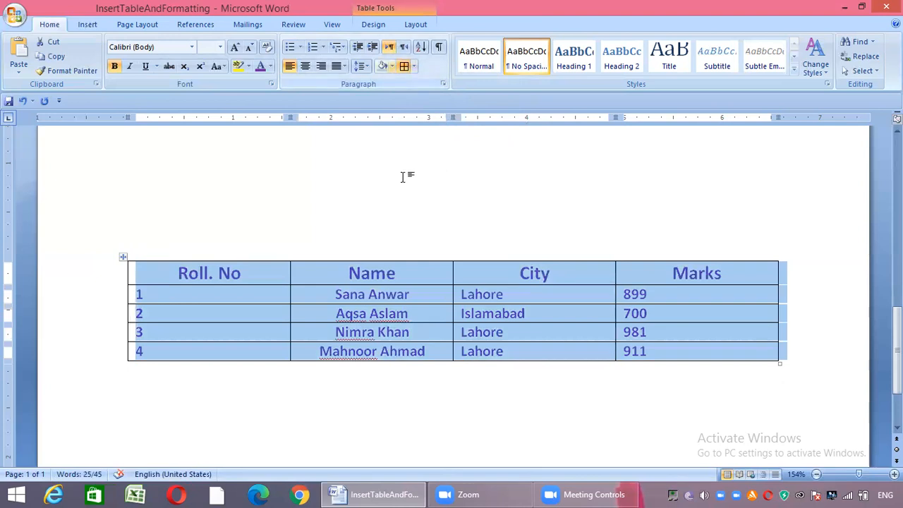
left_click(393, 66)
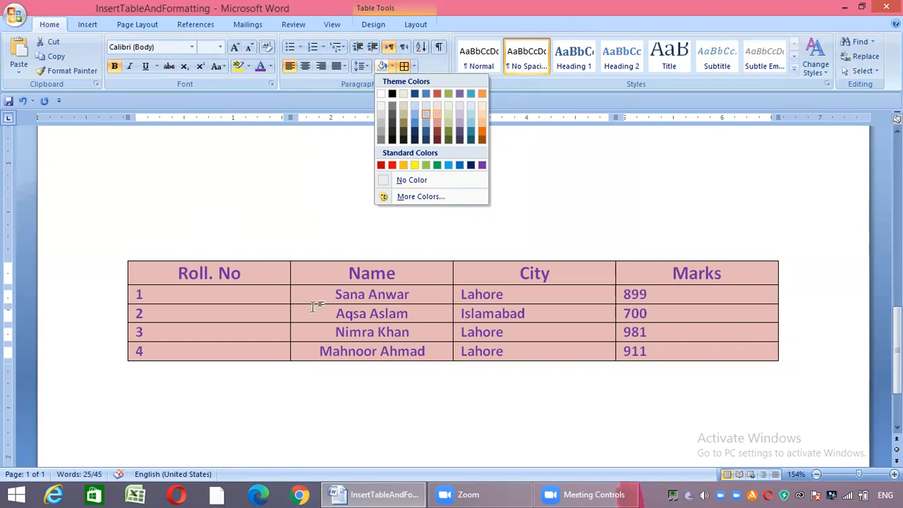
left_click(116, 269)
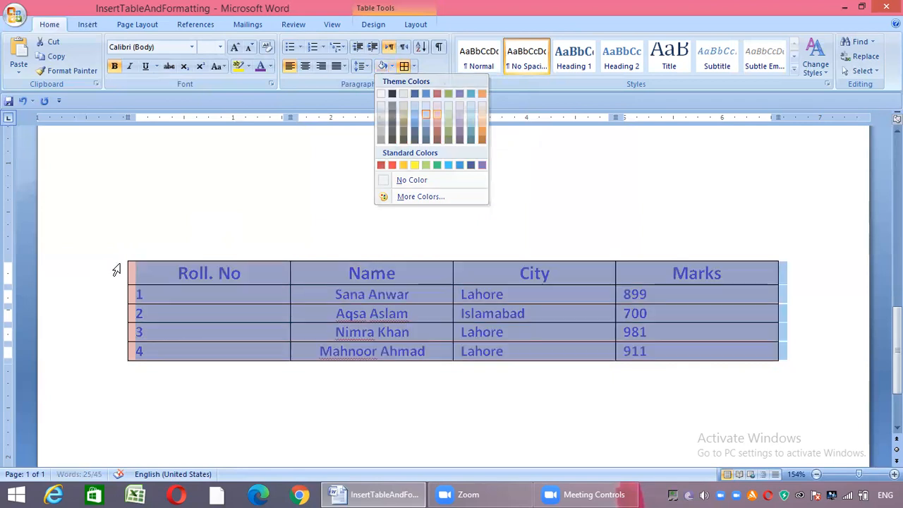
left_click(119, 272)
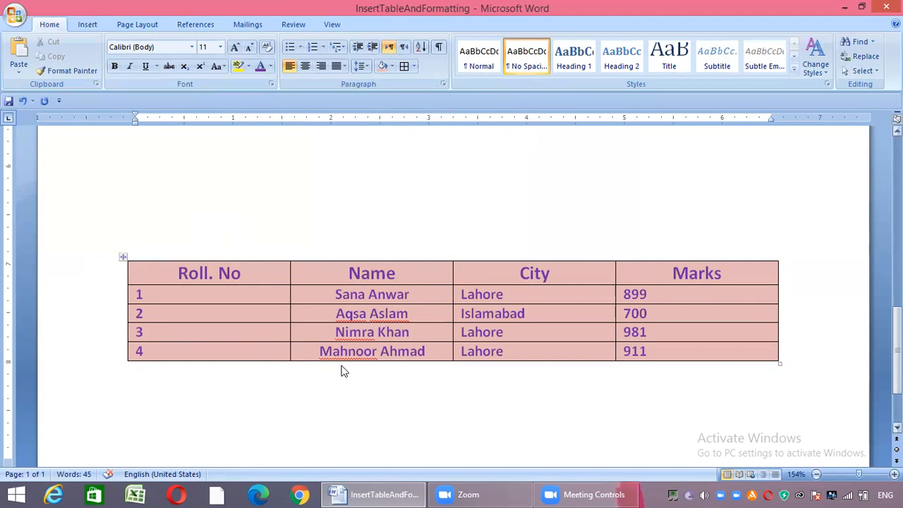
Insert an empty row above the roll number 4 row
scroll(342, 370, "down", 2)
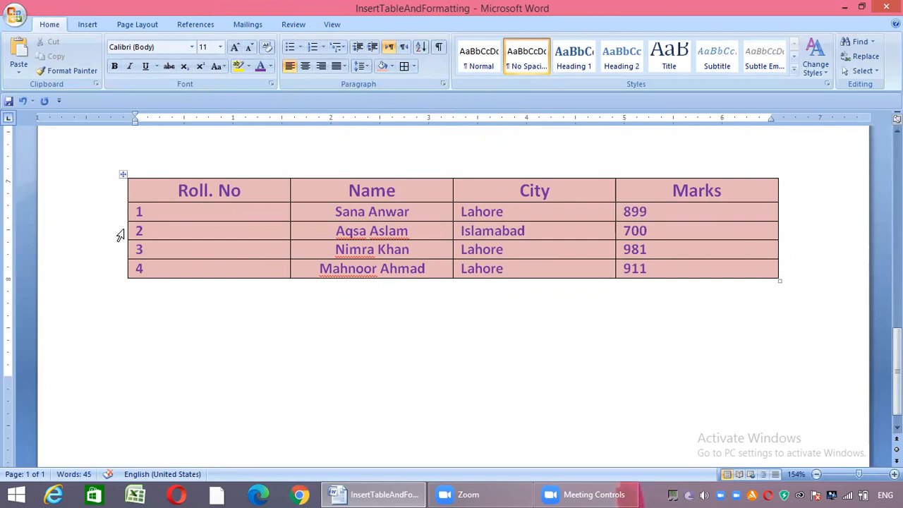
left_click(123, 266)
right_click(123, 267)
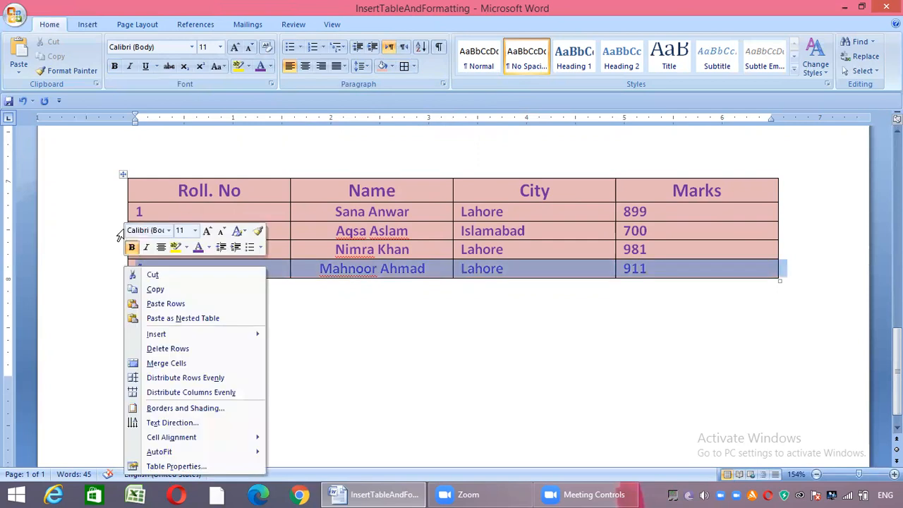
mouse_move(157, 334)
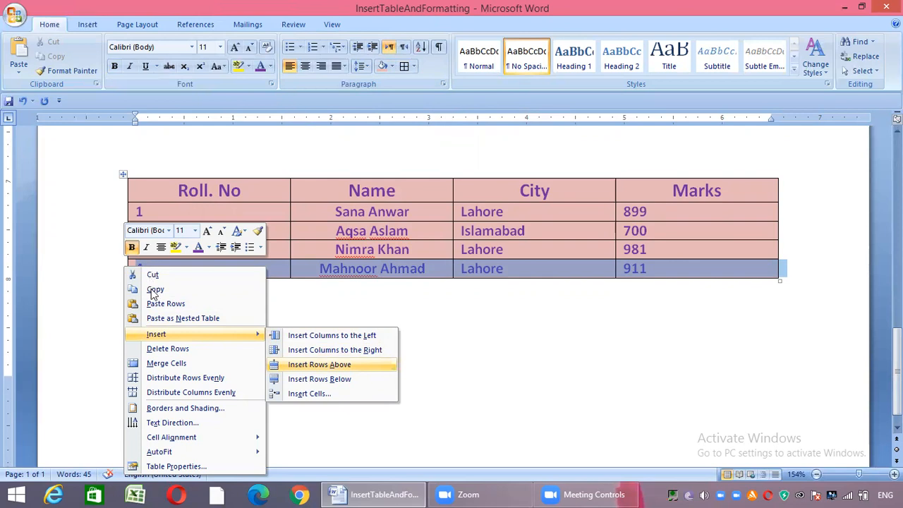
key("Return")
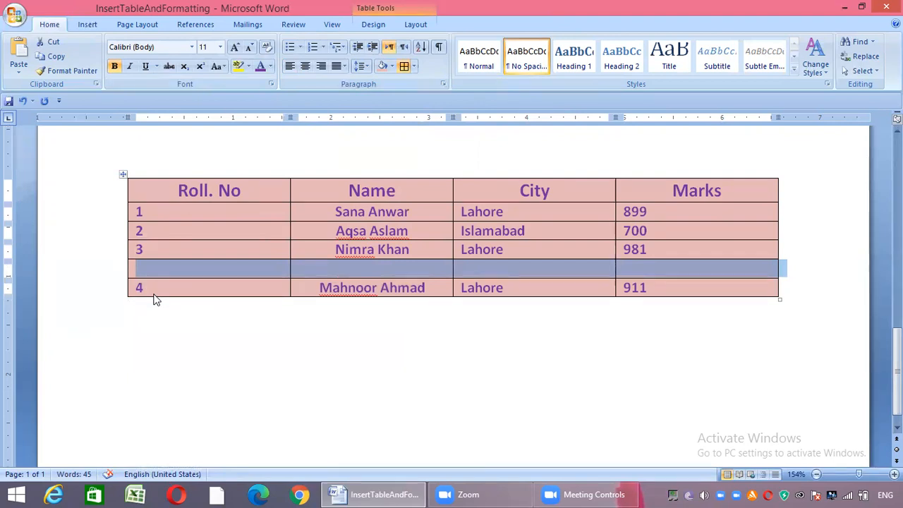
Insert an empty row below the roll number 2 row and deselect it
left_click(126, 229)
right_click(125, 229)
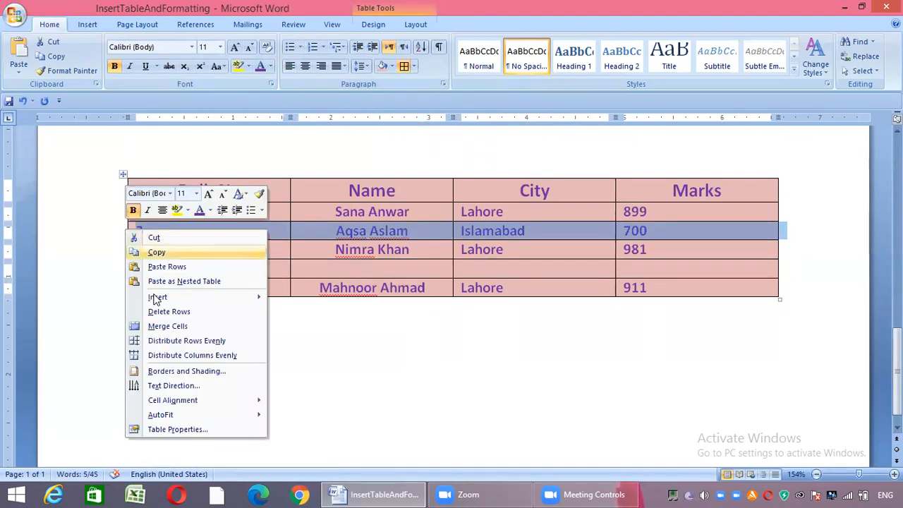
mouse_move(161, 298)
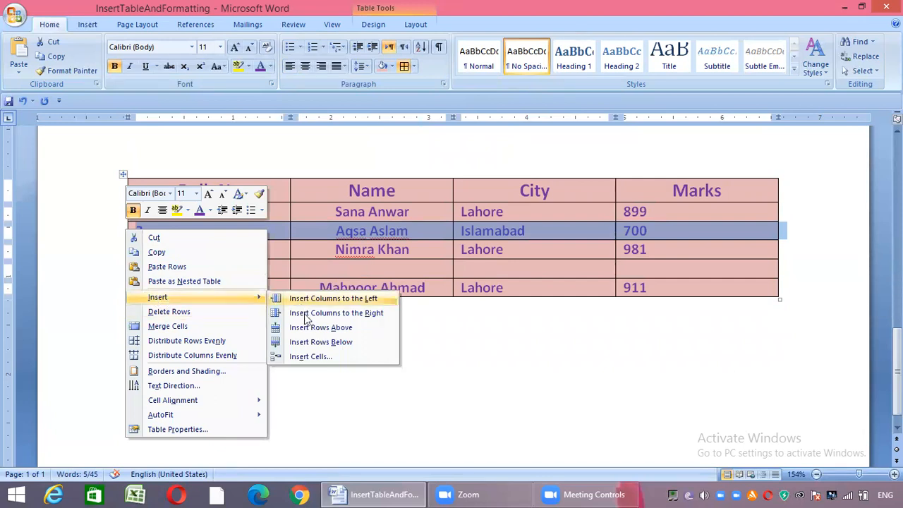
key("Return")
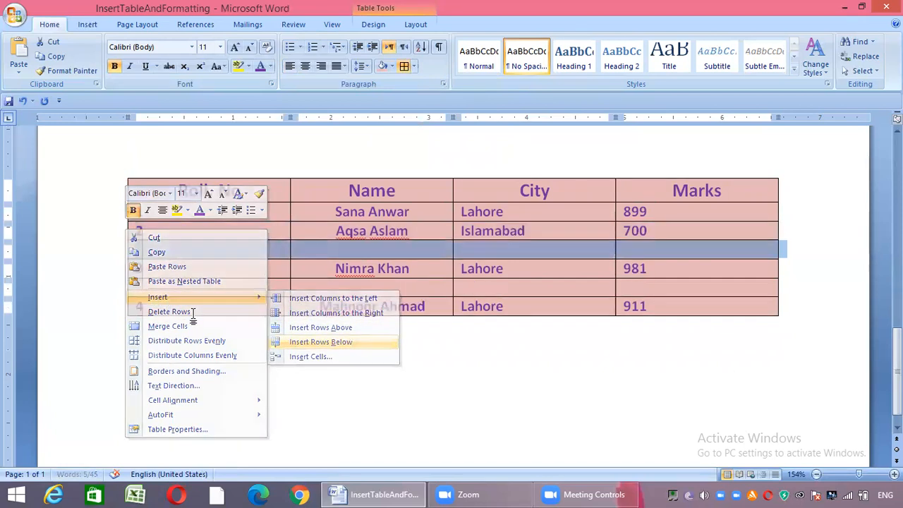
left_click(191, 315)
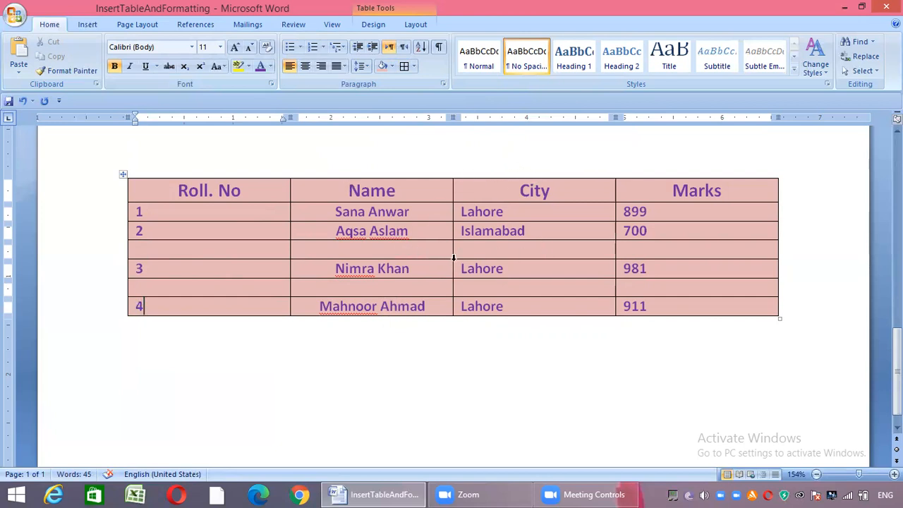
Insert an empty column to the left of the Name column
right_click(364, 179)
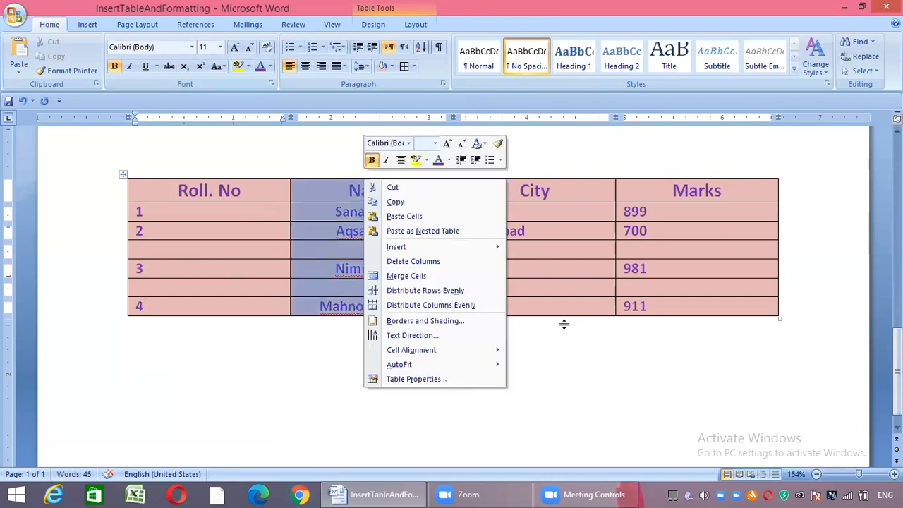
mouse_move(452, 247)
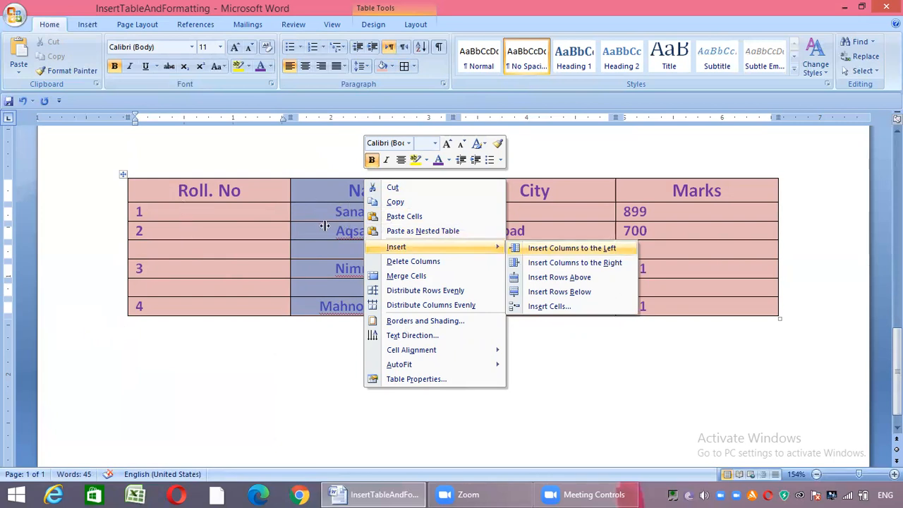
key("Return")
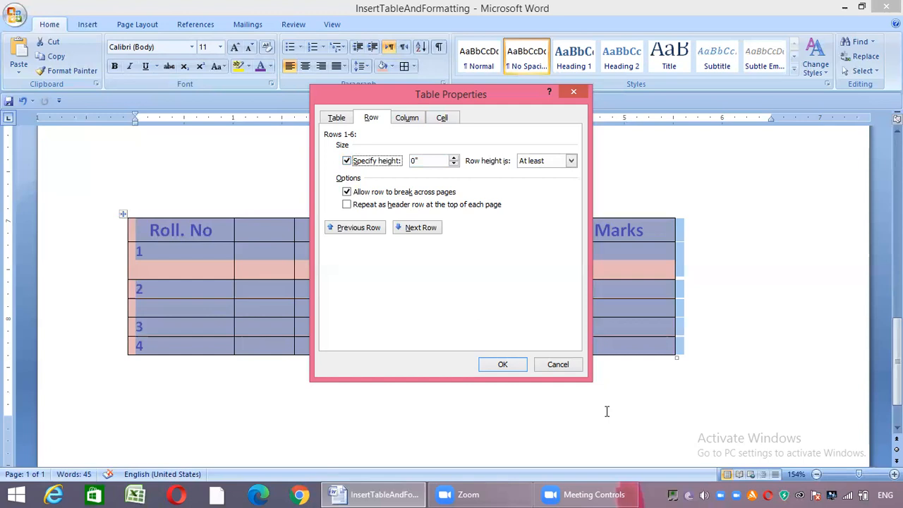
Set the specified height of the table's selected rows to 0.6" and apply the table properties
key("Tab")
type("0.6")
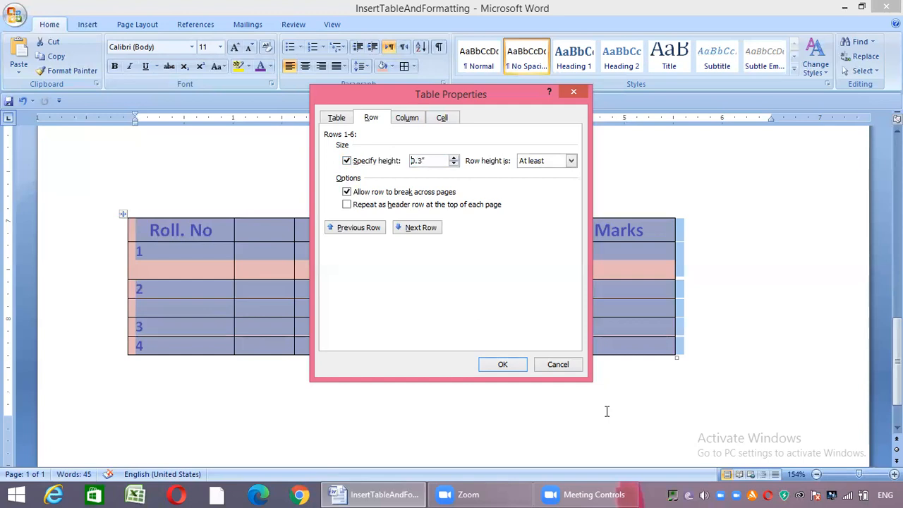
key("Return")
scroll(607, 411, "down", 3)
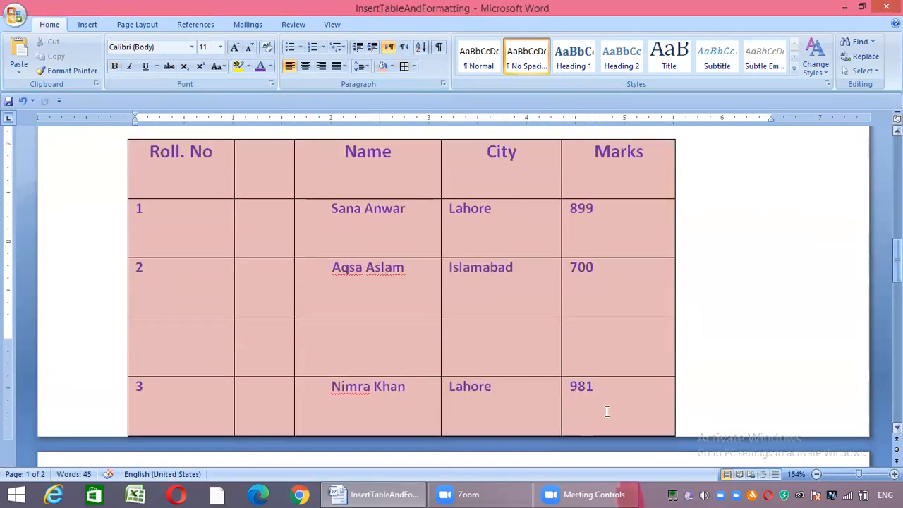